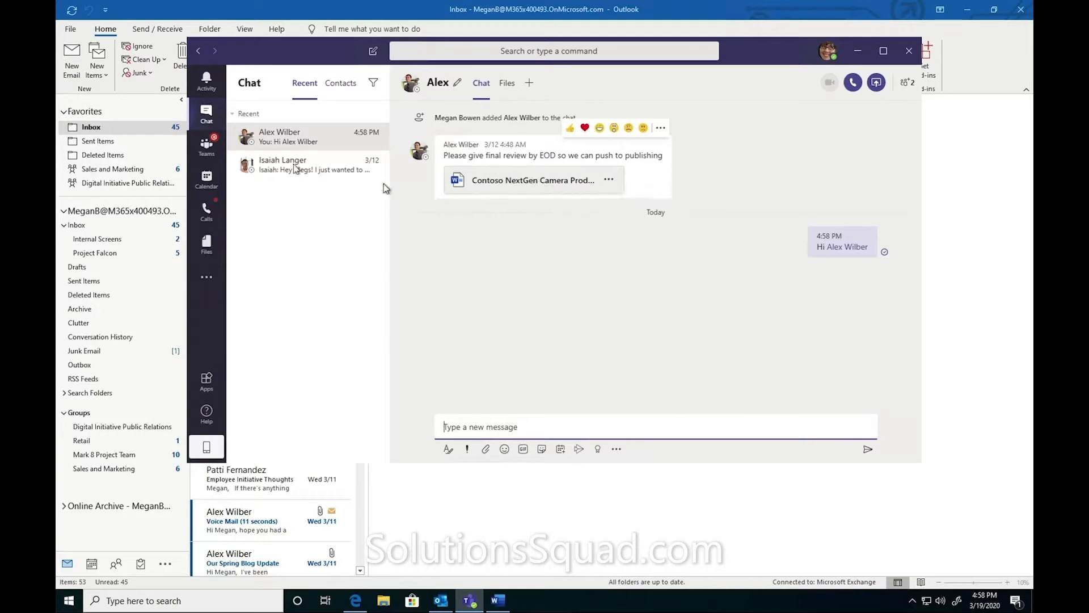
Add the other recent contact to the second recent chat without including chat history, and send the message "Hi there".
left_click(269, 166)
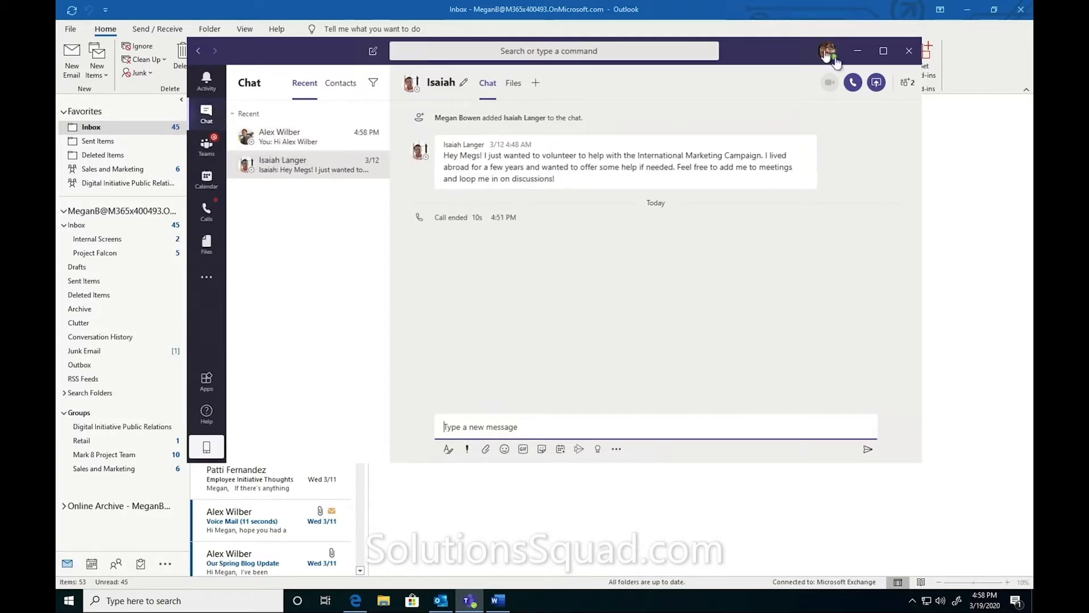
left_click(902, 85)
left_click(872, 169)
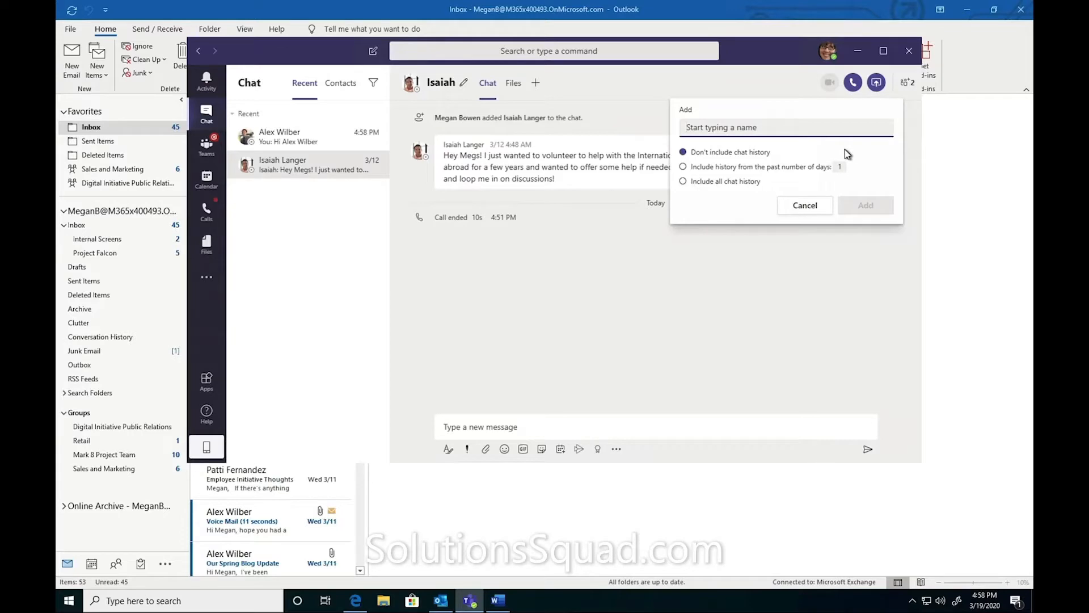
type("Alex")
left_click(819, 158)
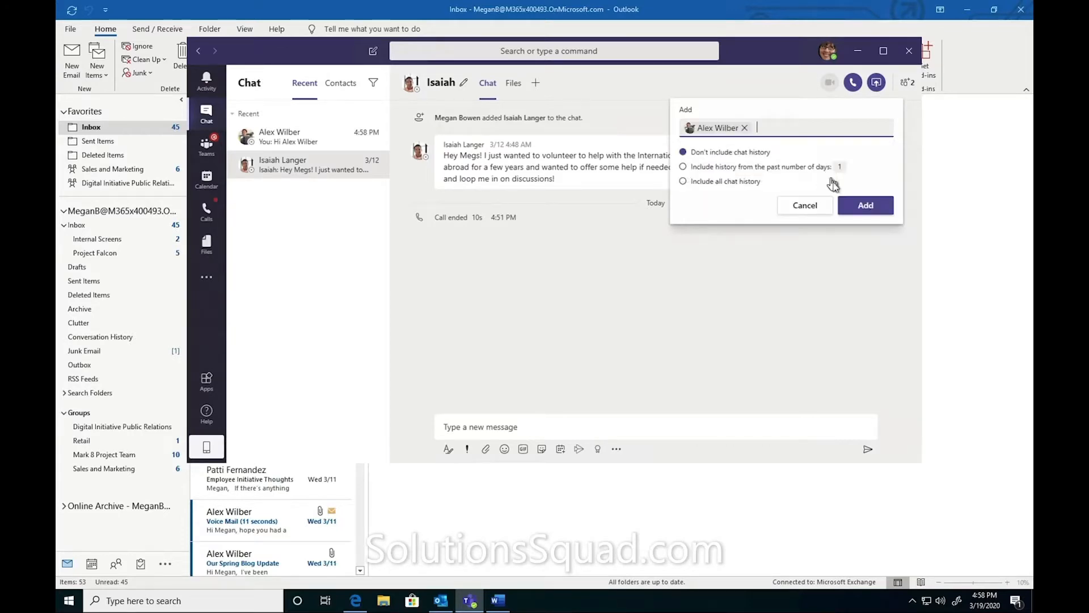
left_click(857, 205)
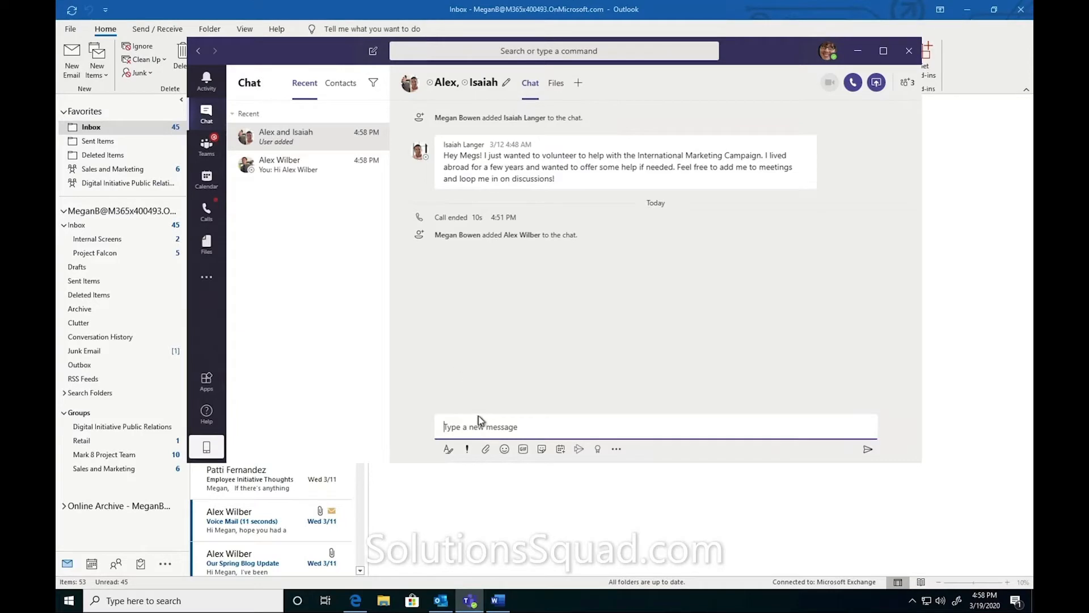
type("Hi there")
key("Return")
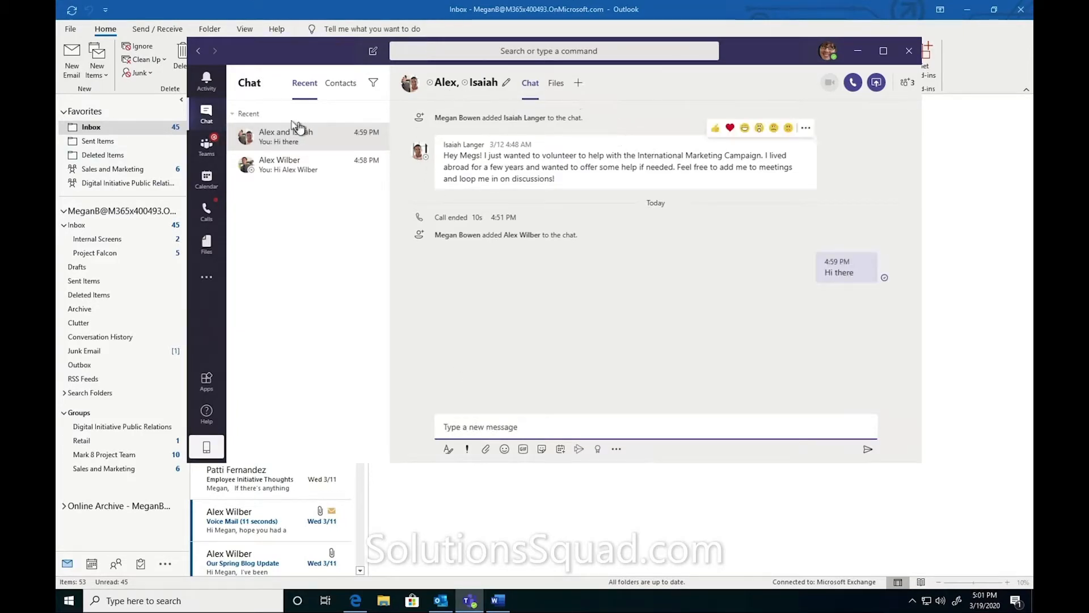
Post "Start conversation" as a new conversation in the Contoso team's General channel.
left_click(214, 150)
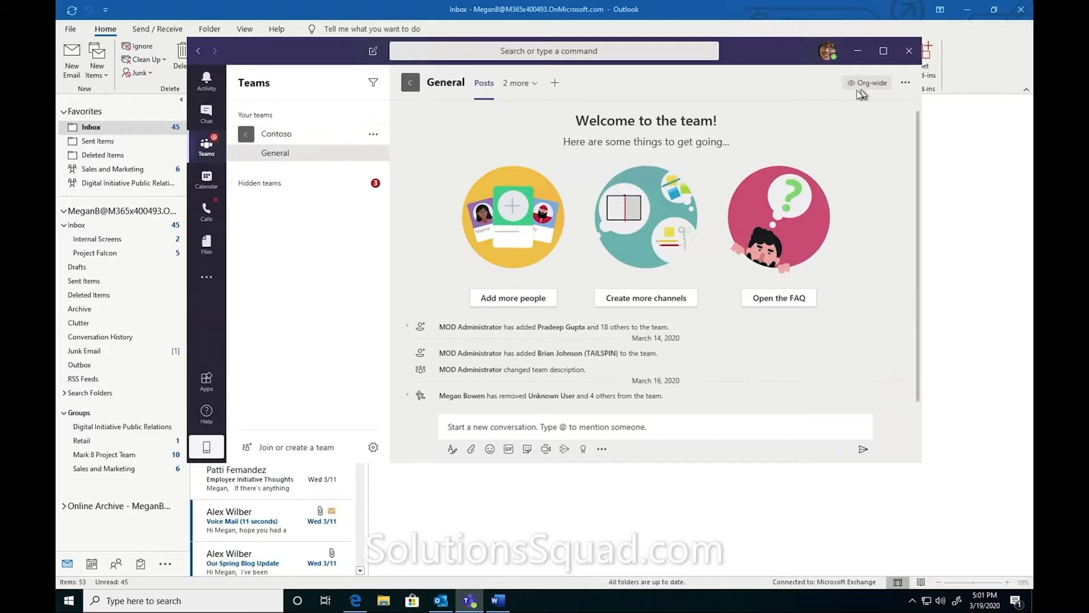
mouse_move(867, 87)
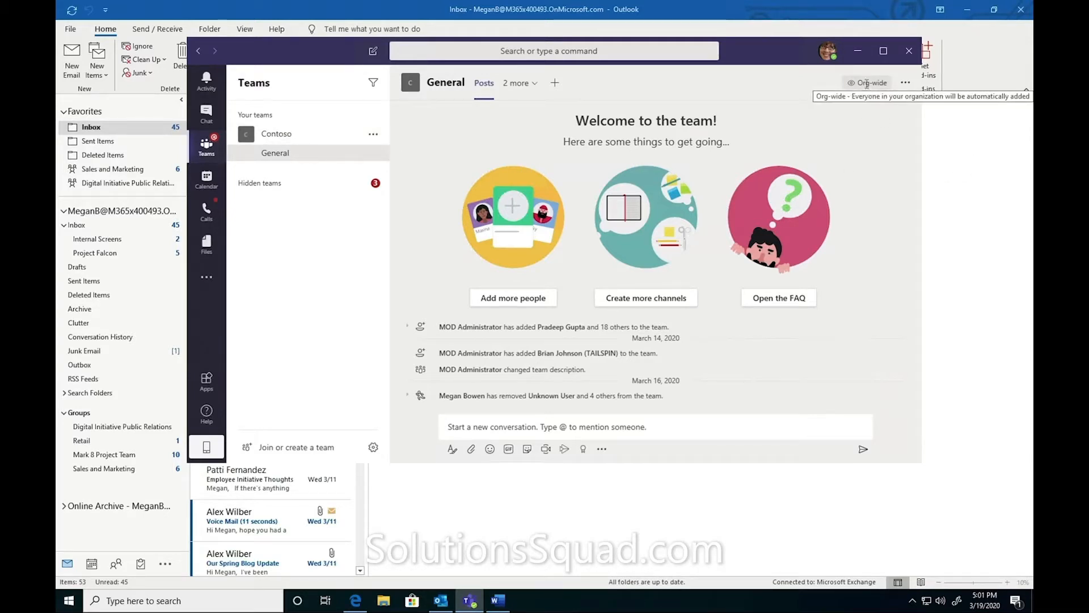
left_click(497, 419)
type("St")
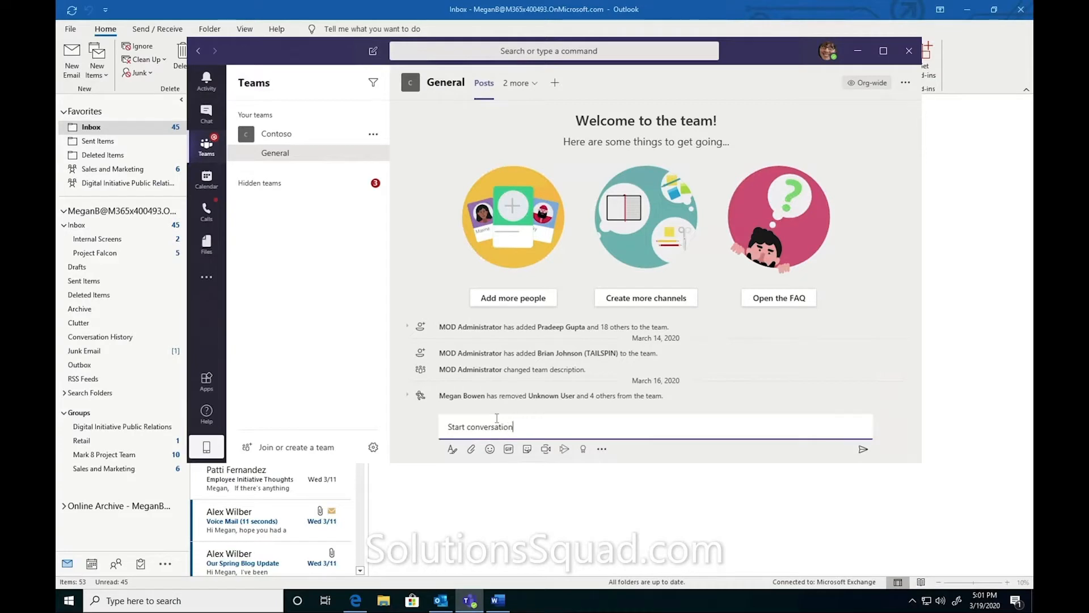
type("art conversation")
key("Return")
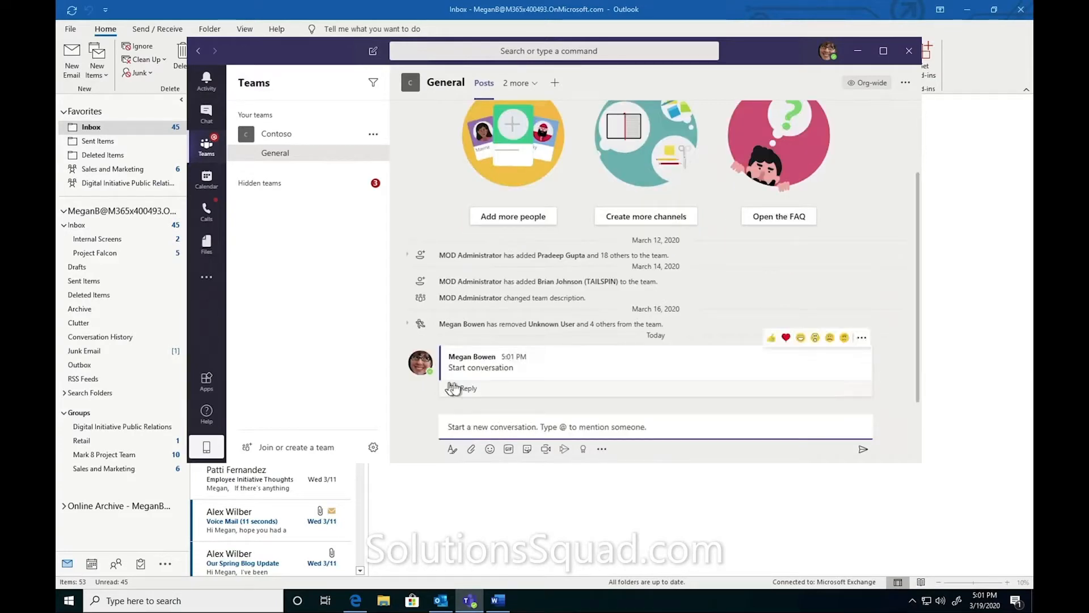
Reply to the "Start conversation" post with the text "Reply".
left_click(513, 385)
type("Re")
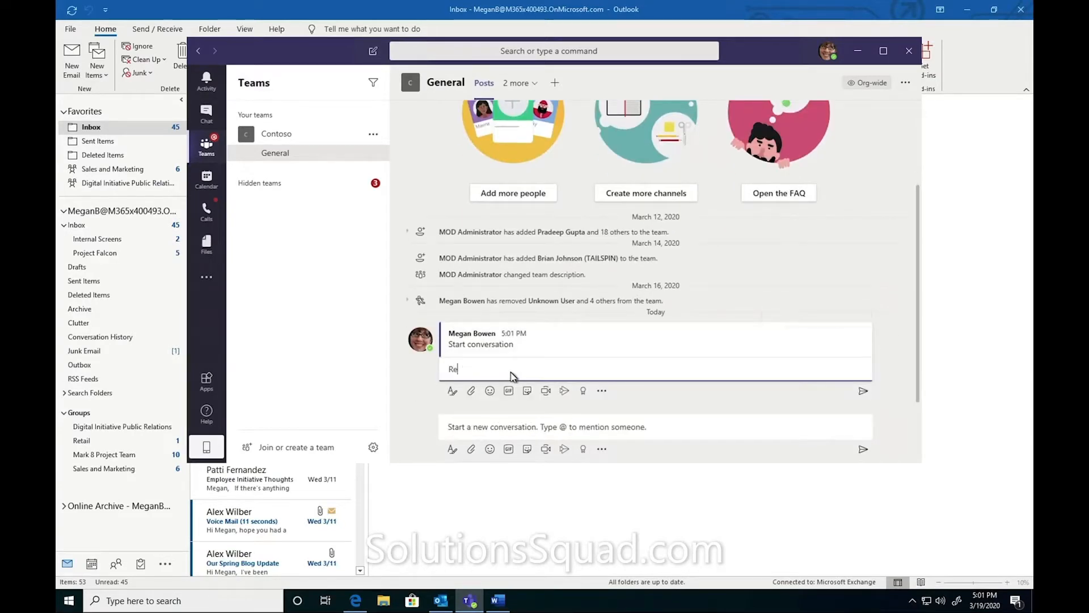
type("ply")
key("Return")
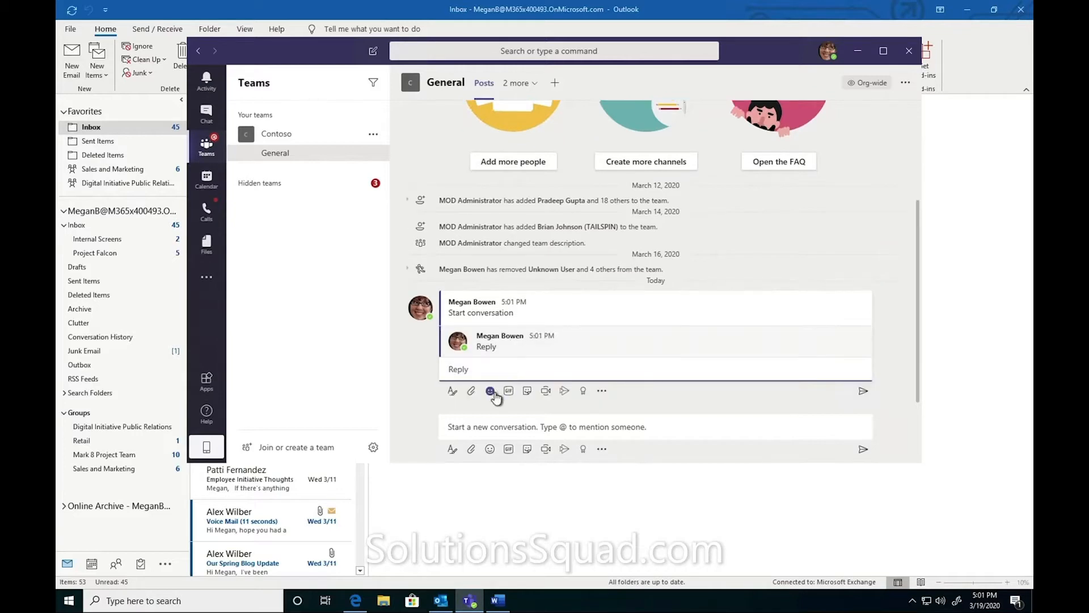
Search the GIFs for "fun" and post the "FUN, FUN, FUN!" GIF as a new conversation.
left_click(509, 449)
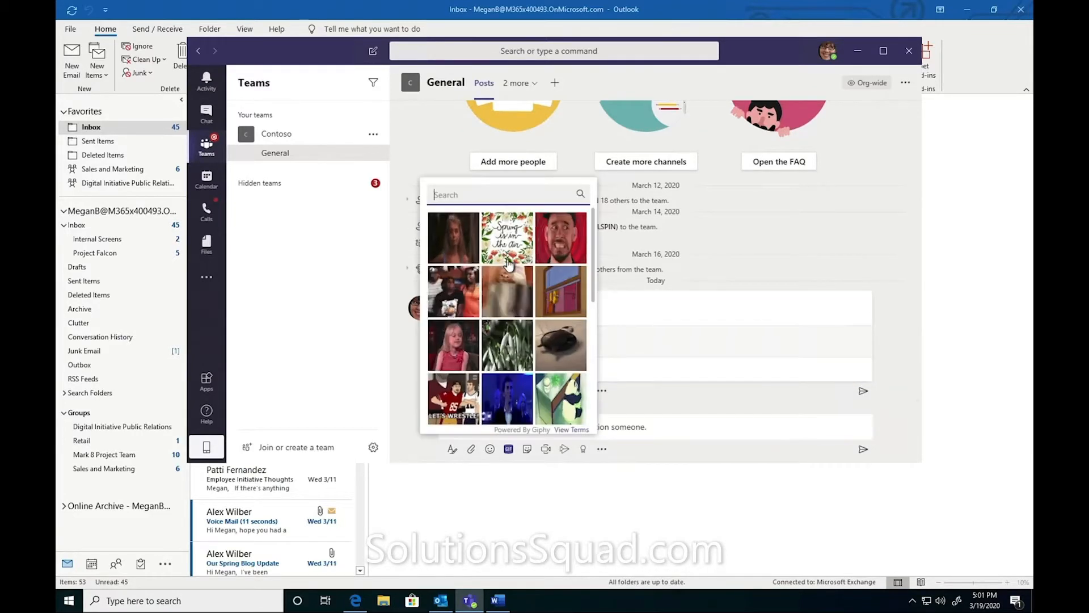
type("fun")
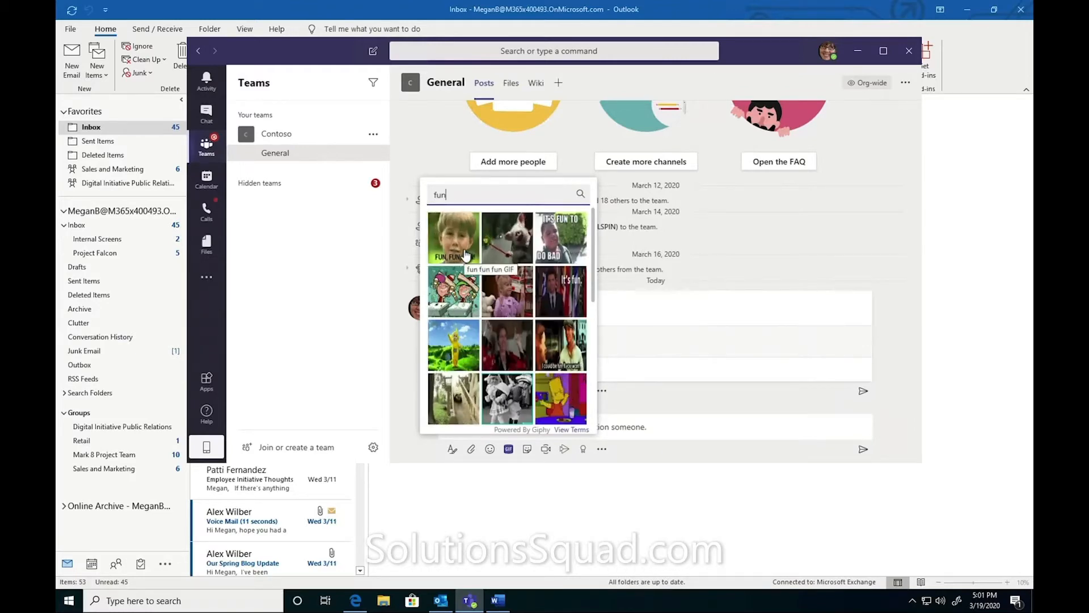
left_click(464, 250)
key("Return")
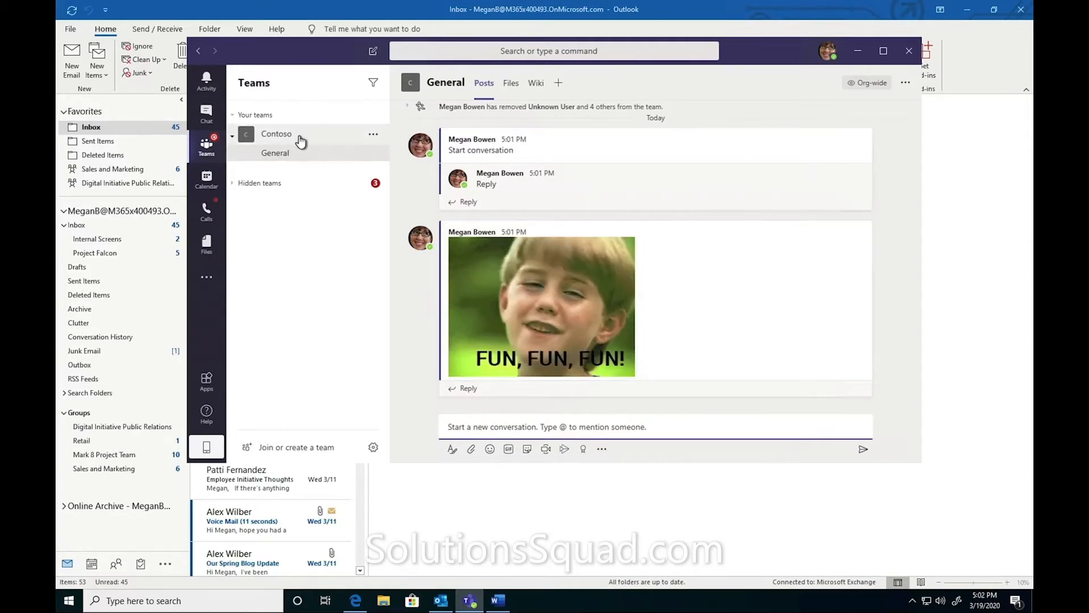
Expand the hidden teams and show the files of the Mark 8 Project Team's Design channel.
left_click(235, 184)
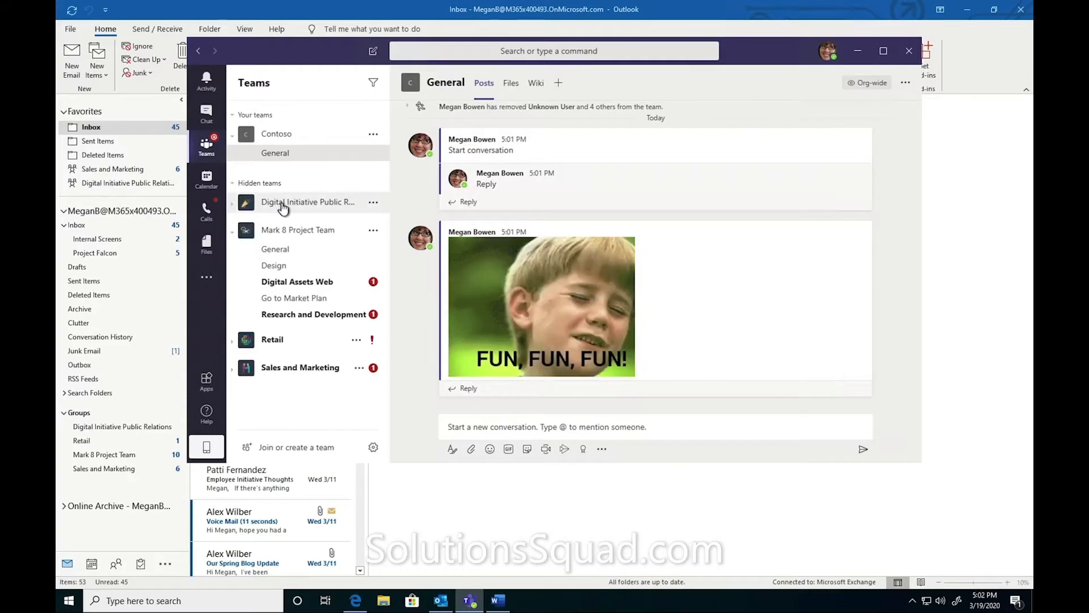
left_click(291, 249)
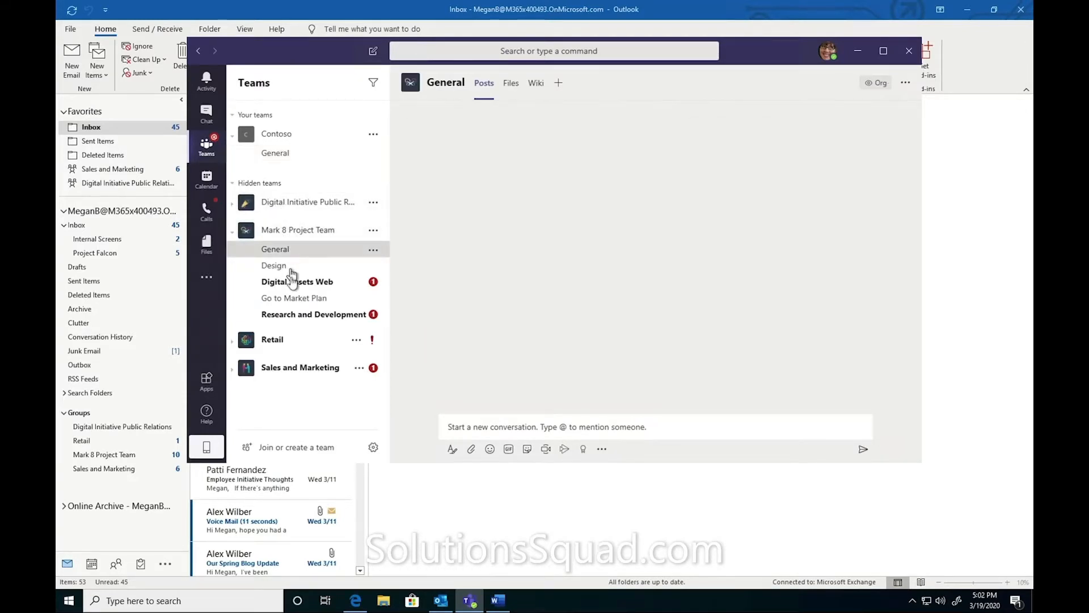
left_click(299, 270)
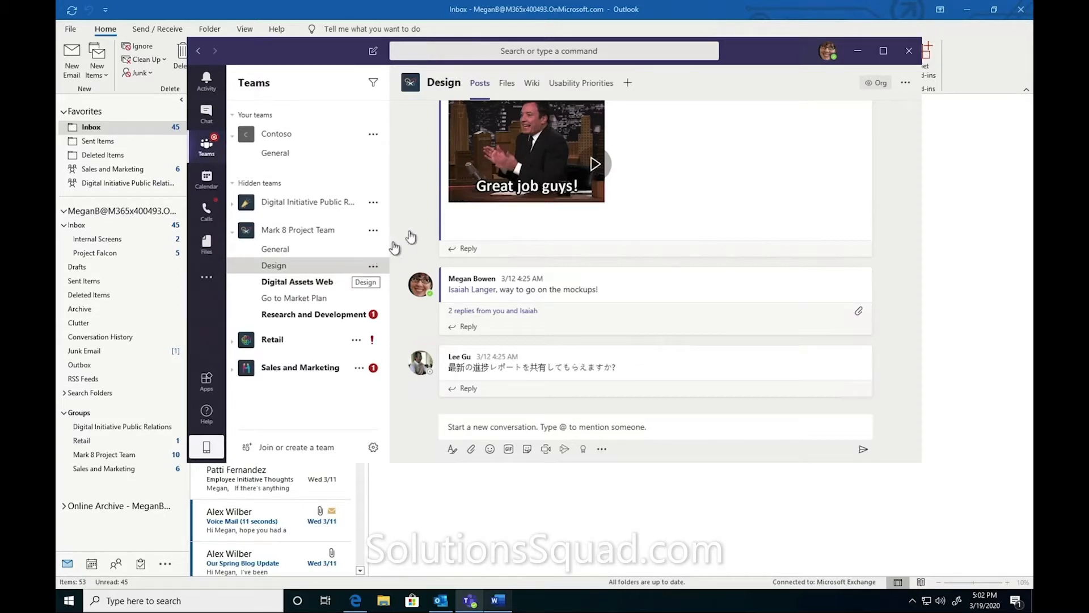
left_click(510, 95)
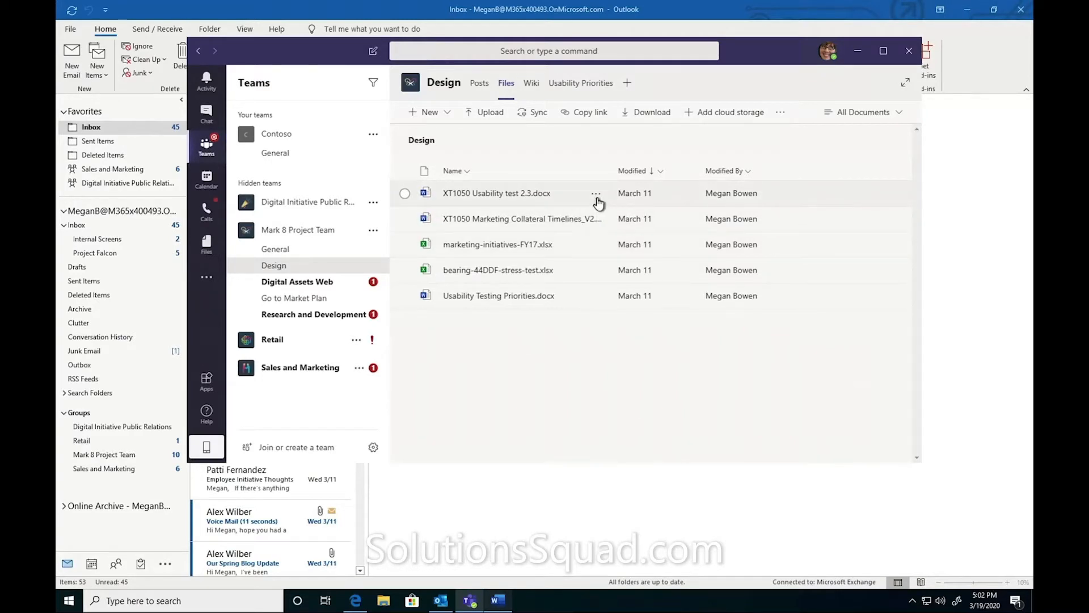
Open XT1050 Usability test 2.3.docx from the Design channel's files in desktop Word.
left_click(597, 195)
mouse_move(649, 200)
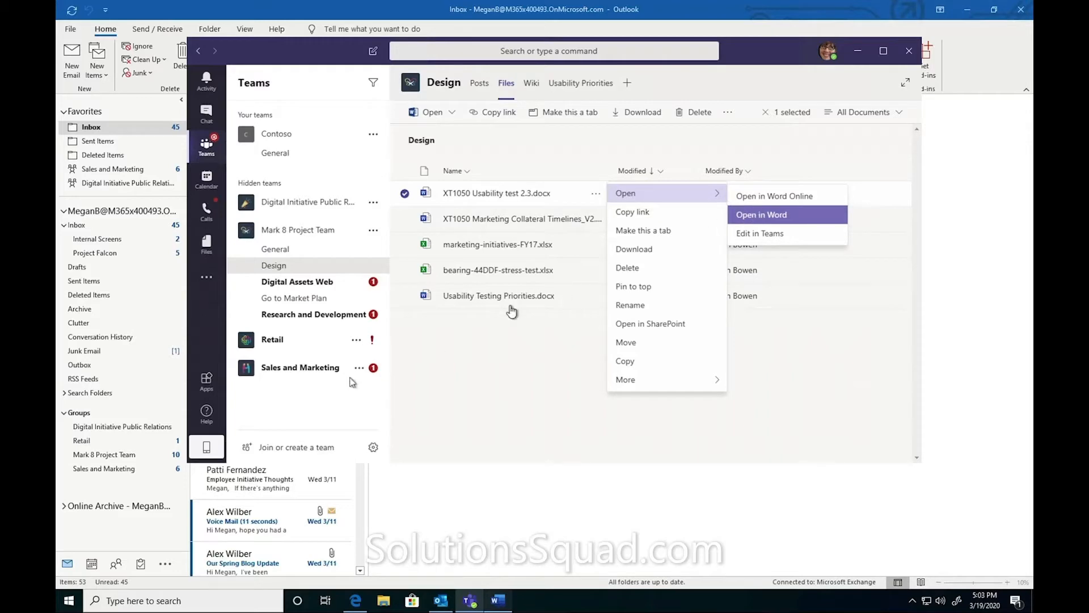
left_click(496, 599)
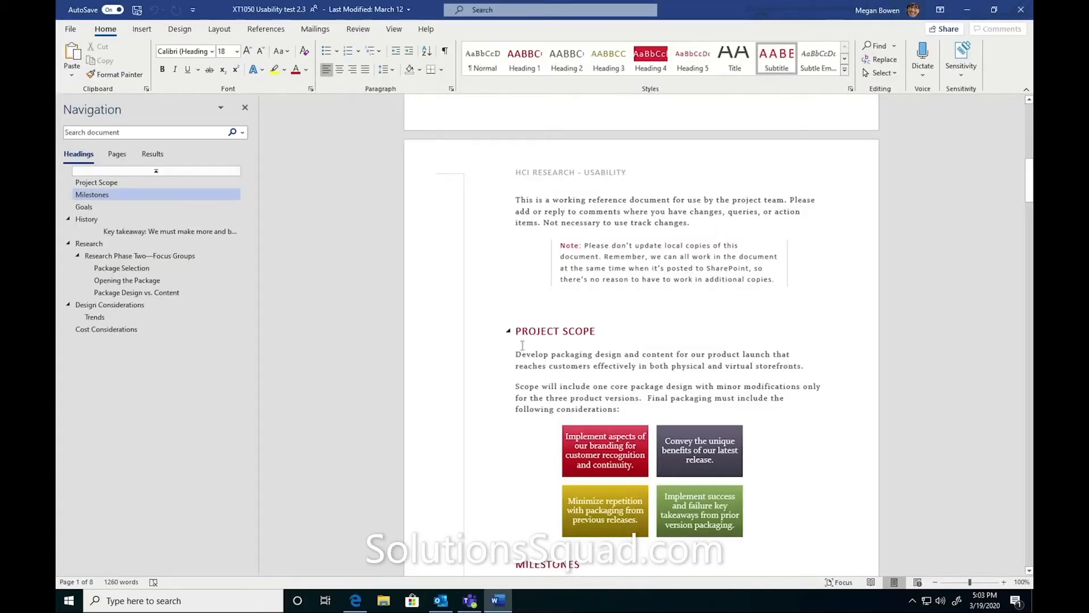
Look through the usability test document from the project scope to the research section and back to its cover, and close it.
scroll(521, 348, "down", 10)
scroll(523, 343, "down", 8)
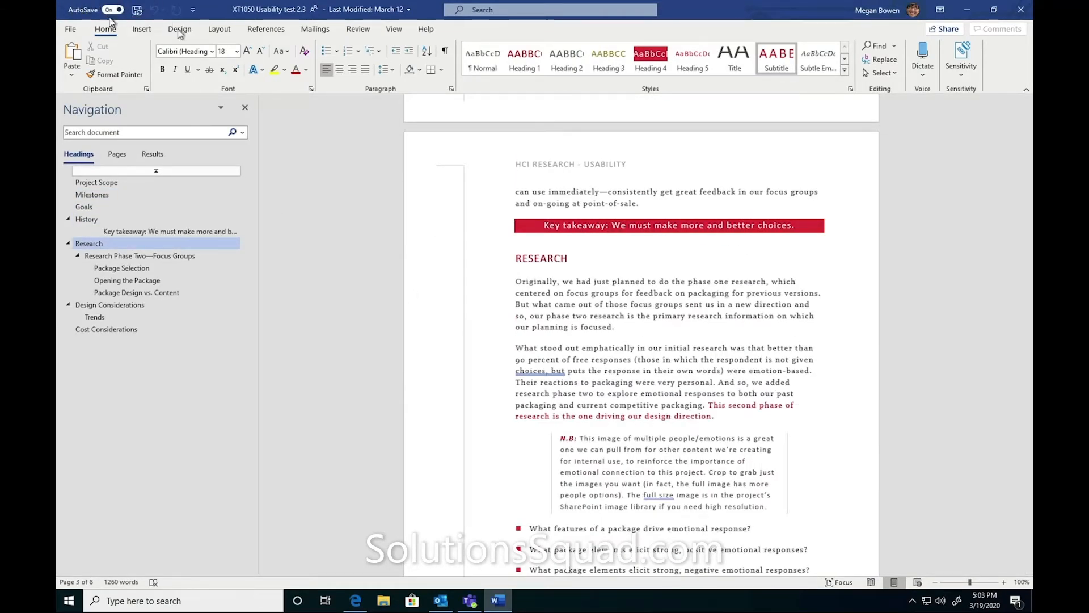
left_click(115, 74)
scroll(882, 537, "up", 8)
scroll(881, 536, "up", 20)
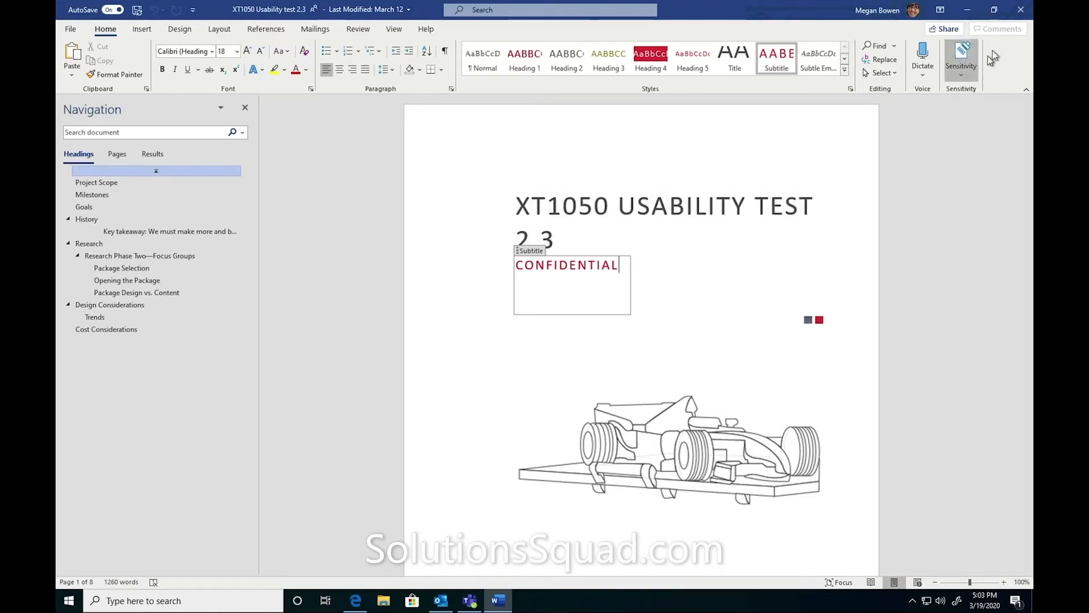
left_click(1022, 9)
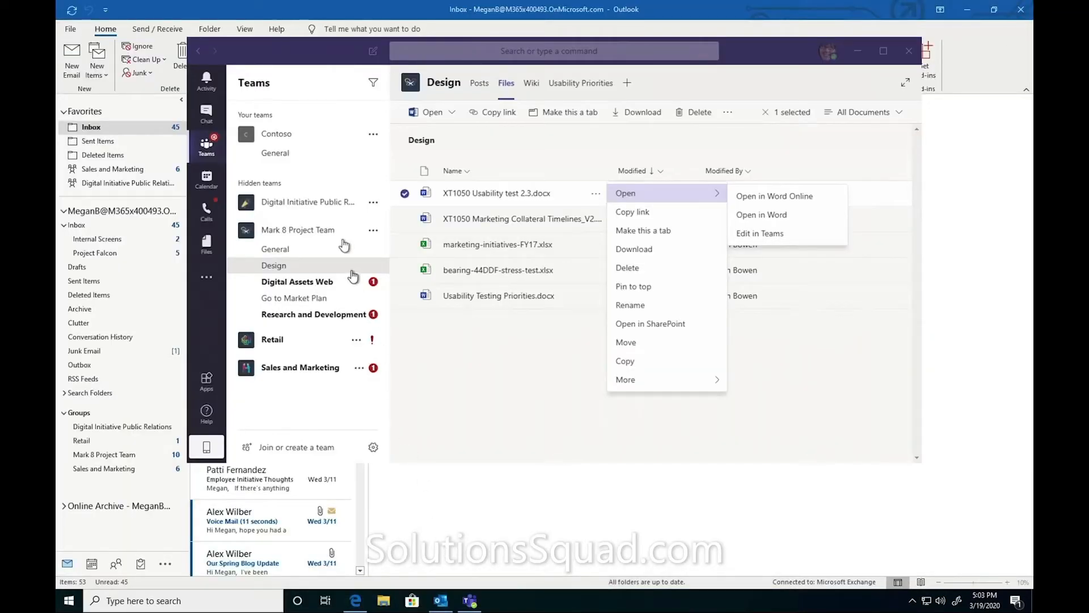
Start an announcement in the Mark 8 Project Team's General channel with the headline "We're working from home".
left_click(326, 215)
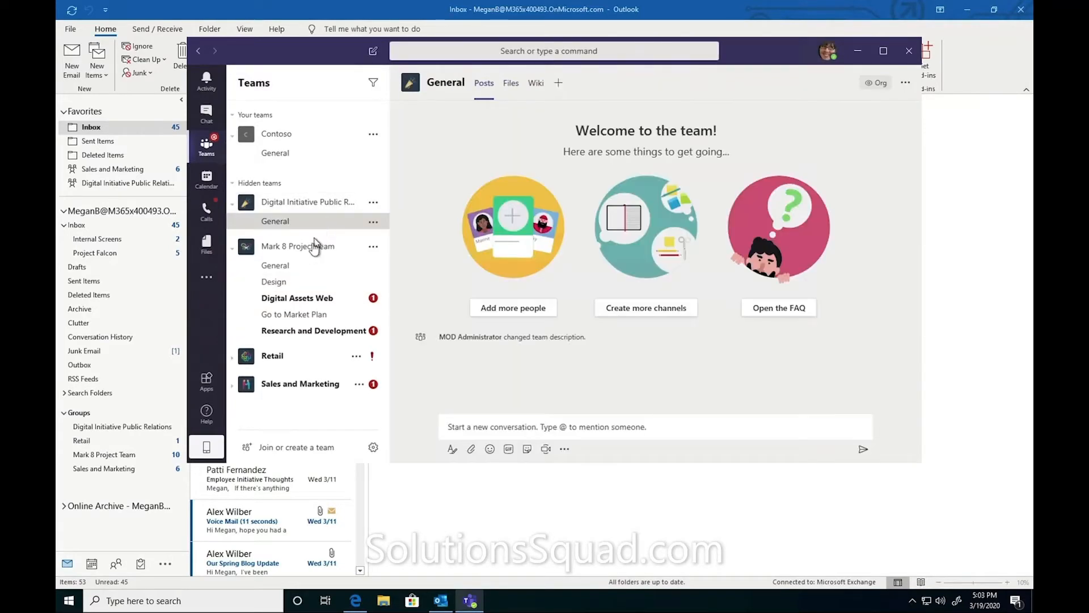
left_click(306, 267)
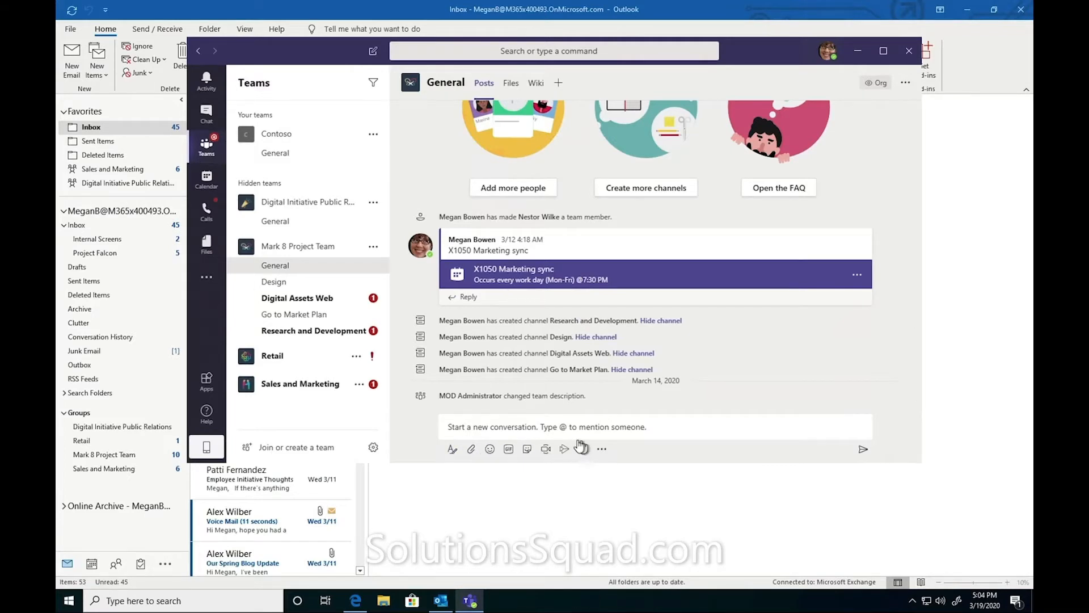
left_click(452, 449)
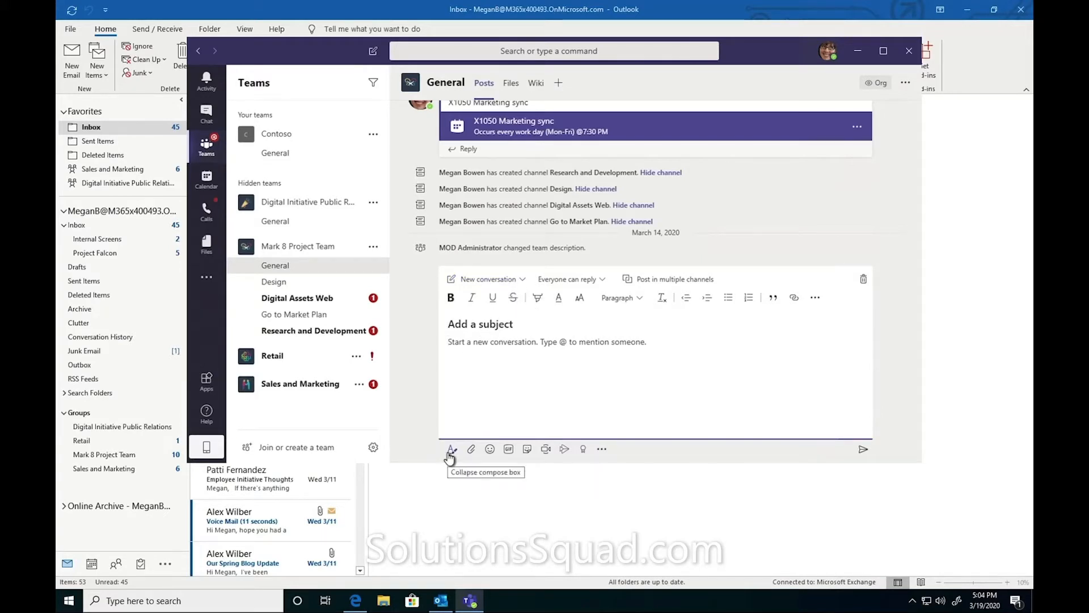
left_click(512, 281)
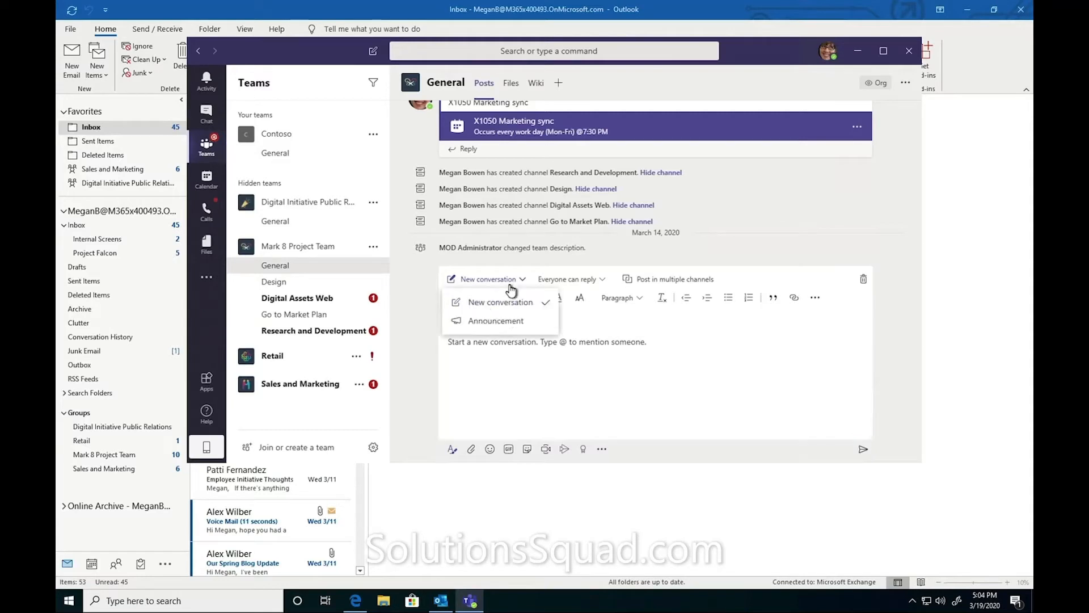
left_click(494, 322)
type("W")
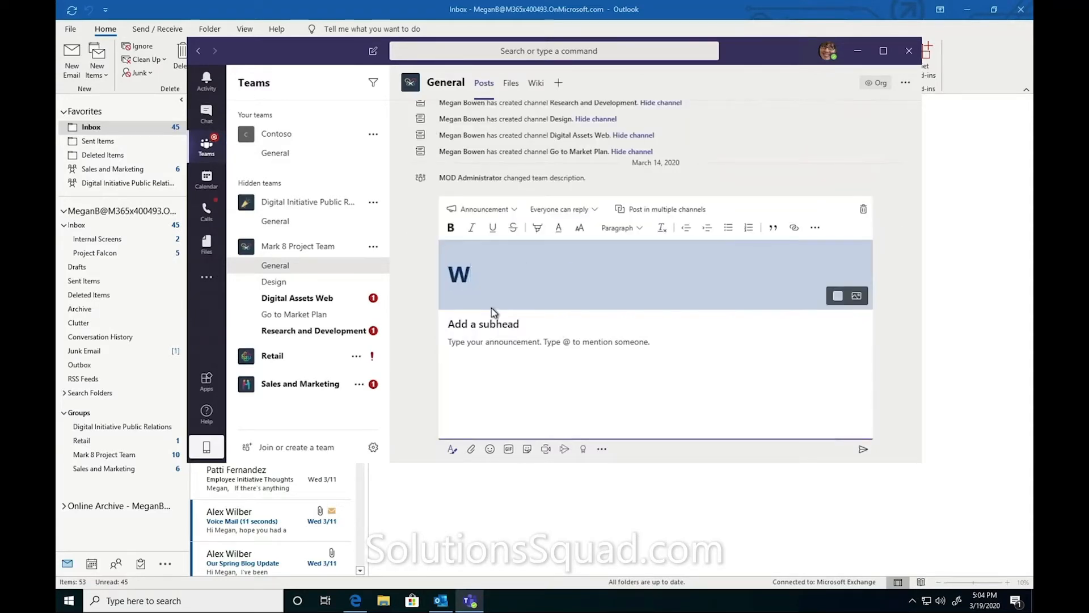
type("e're working from hom")
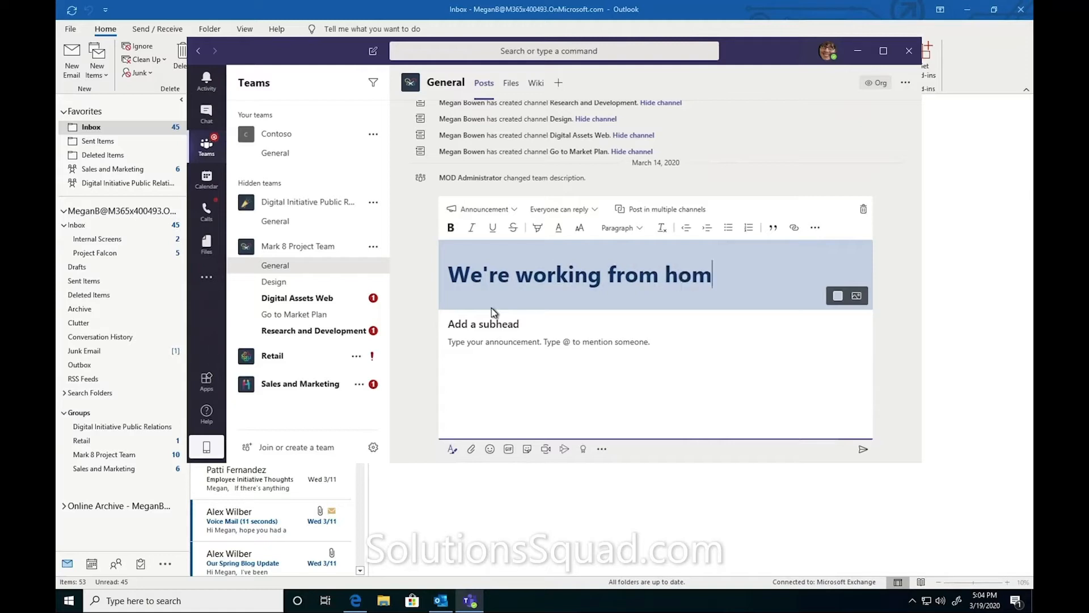
type("e")
Enter "Working from home habits will be shared by HR" as the announcement's body text.
type("Worki")
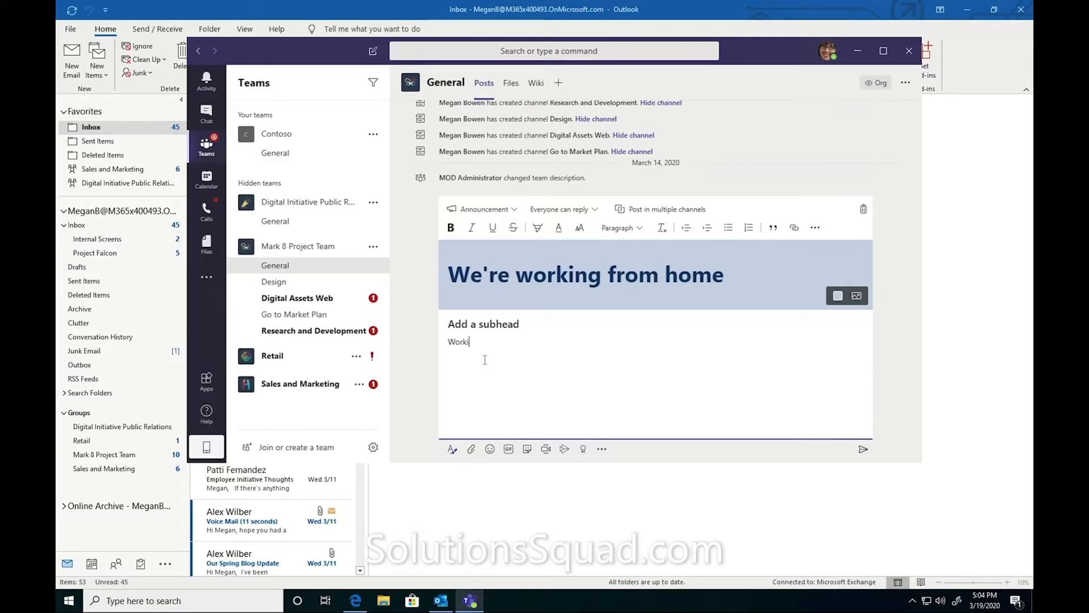
type("ng from home habits will sh")
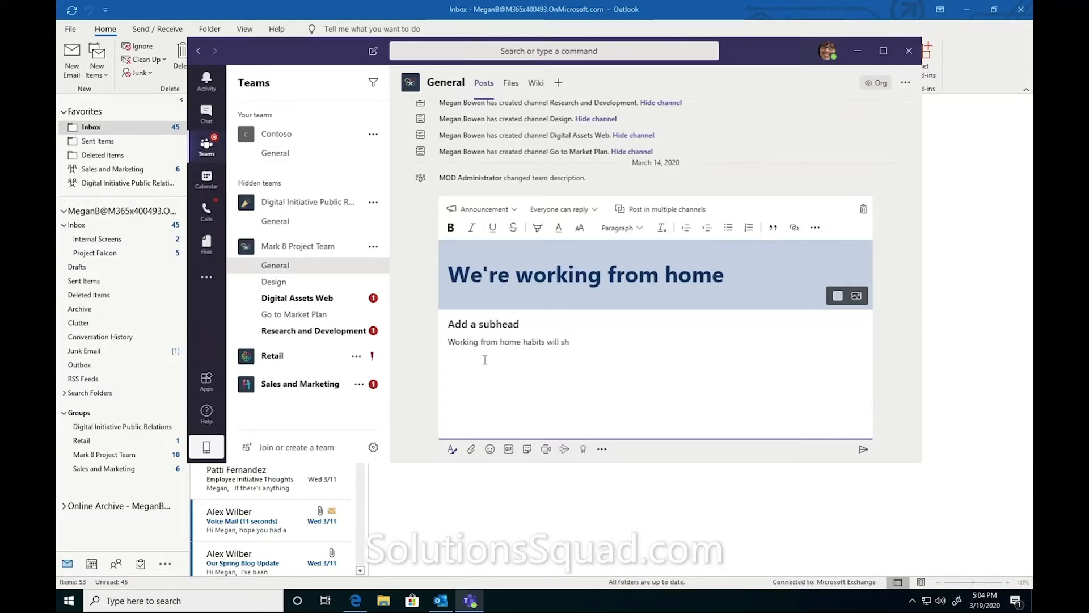
key("BackSpace")
key("BackSpace")
type("be shared by HR")
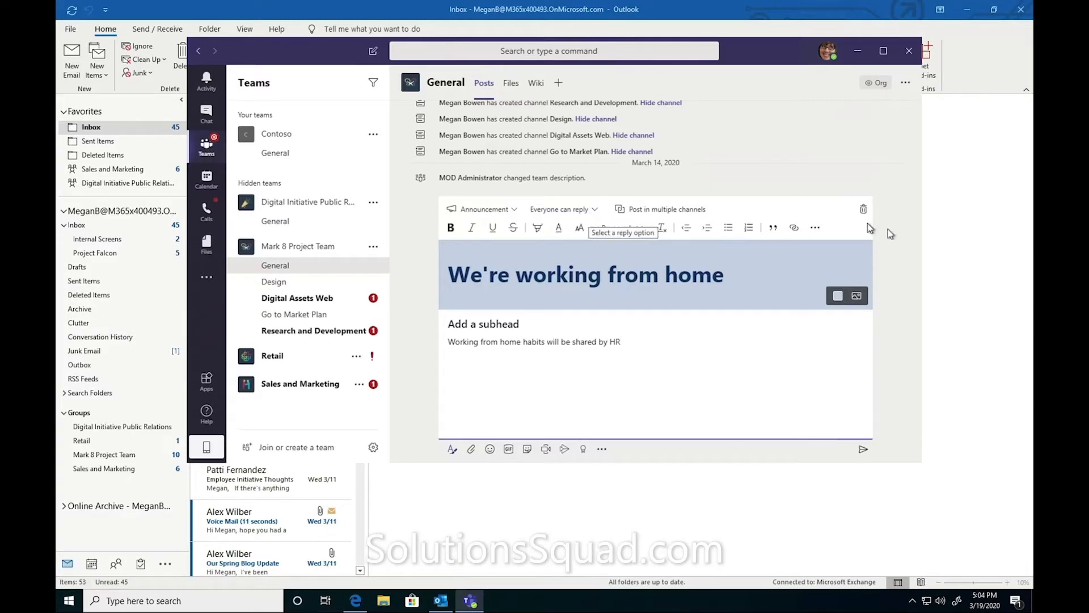
Post the "We're working from home" announcement marked as important, with replies limited to you and moderators.
left_click(815, 228)
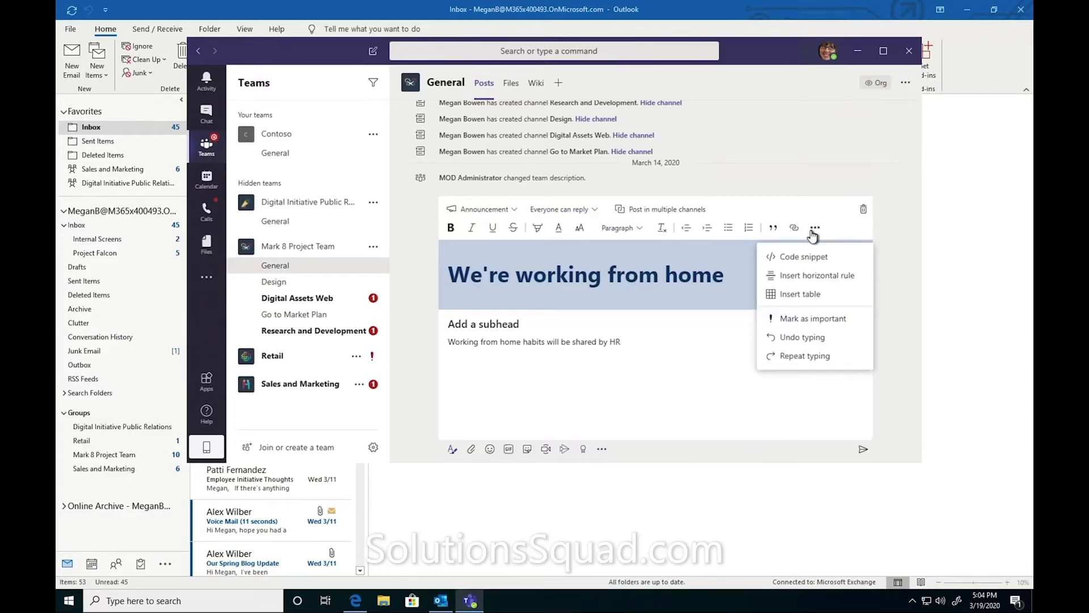
left_click(825, 318)
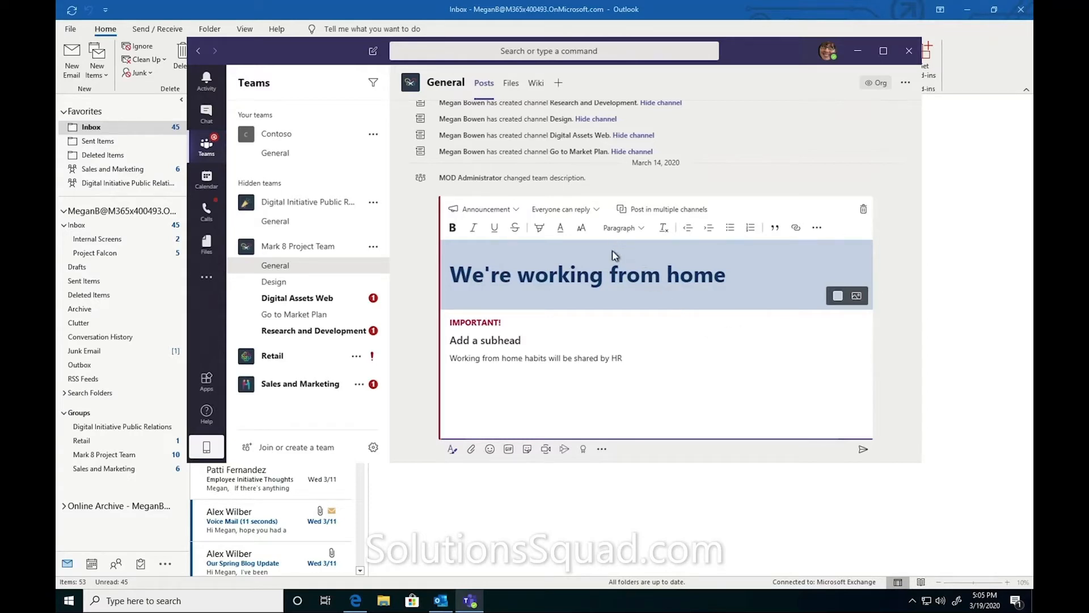
left_click(596, 211)
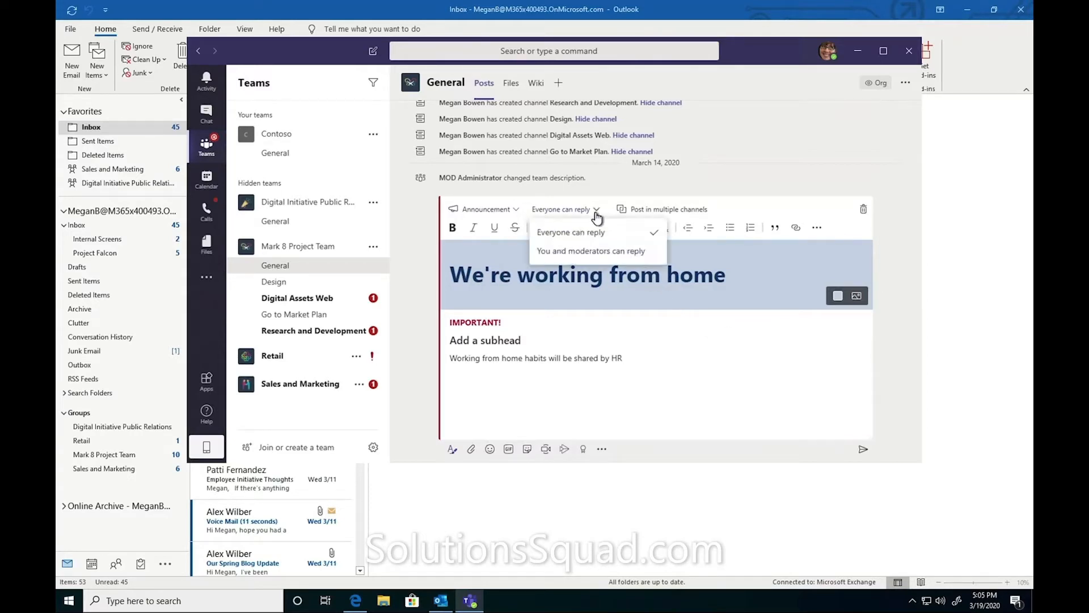
left_click(596, 250)
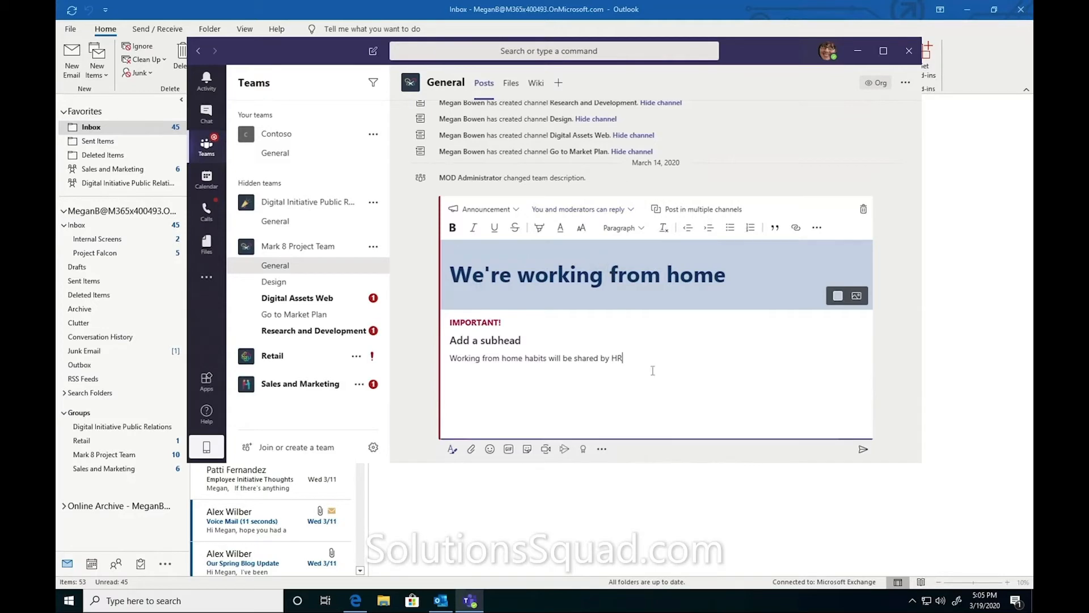
left_click(863, 449)
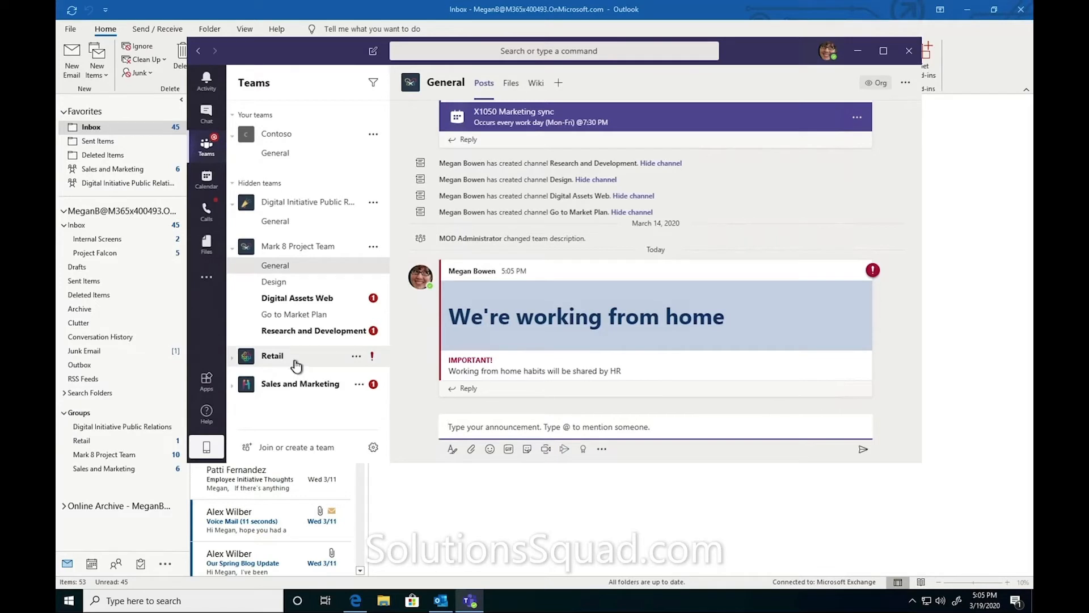
View the options for creating a team or joining with a code, and return to Contoso's General channel.
left_click(269, 448)
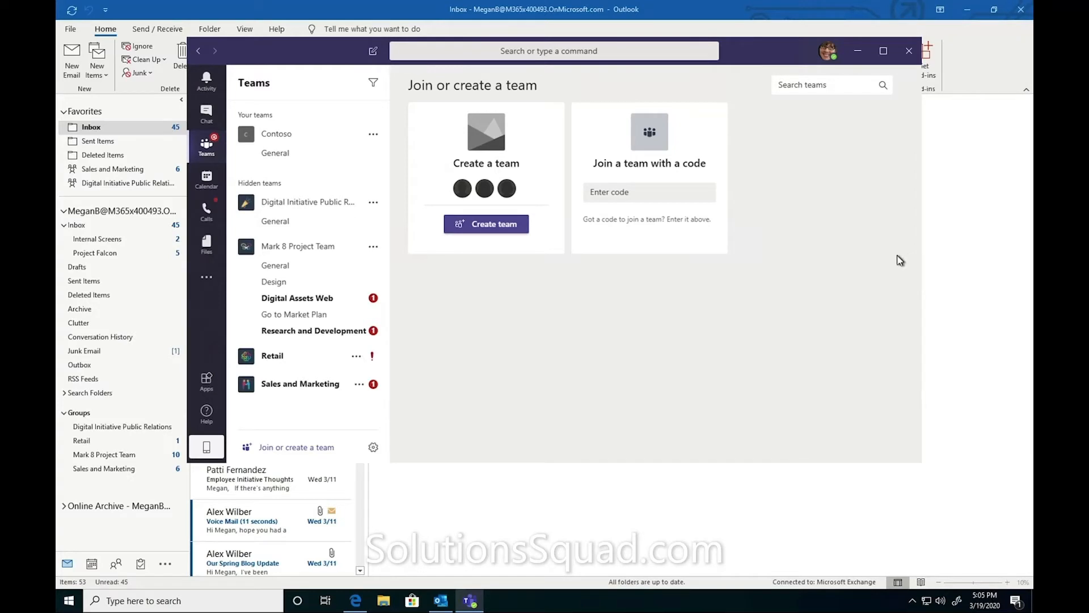
left_click(663, 200)
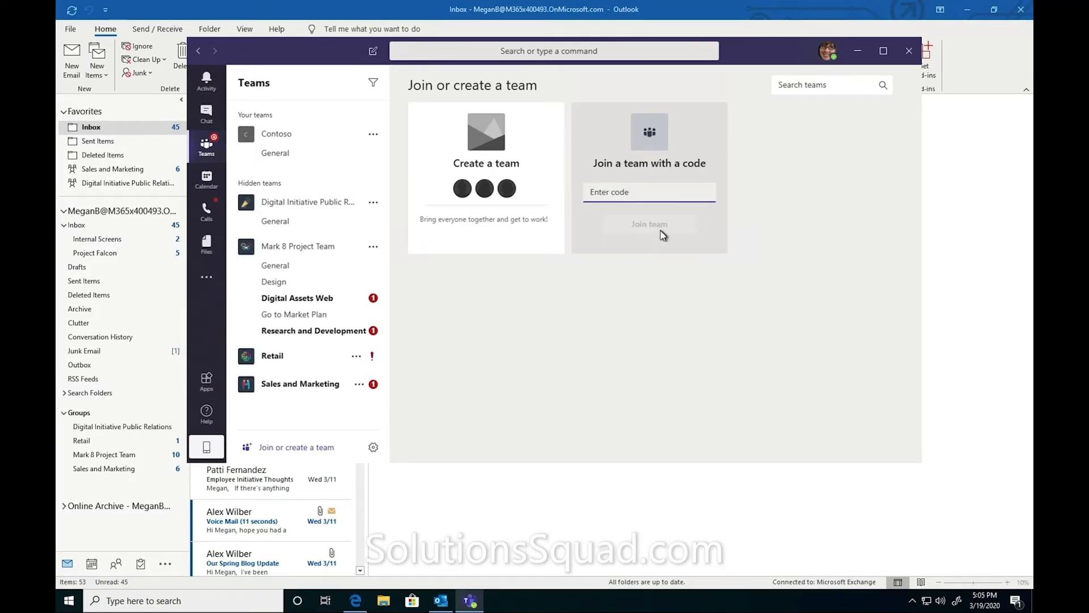
left_click(307, 152)
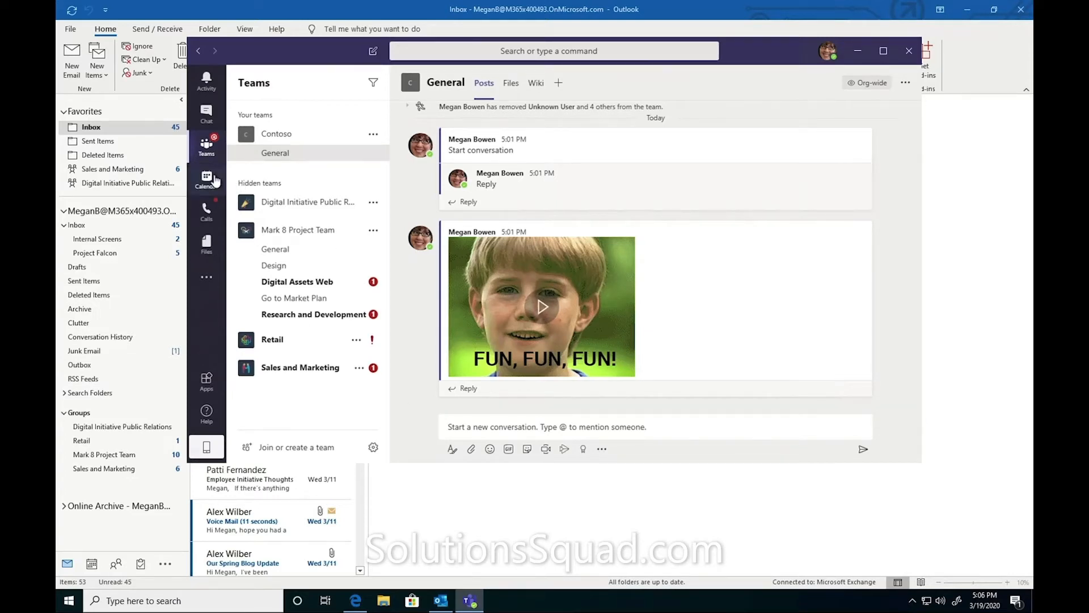
Compare the March 2020 work week in the Teams calendar with the Outlook month calendar, and look through the Teams week.
left_click(207, 178)
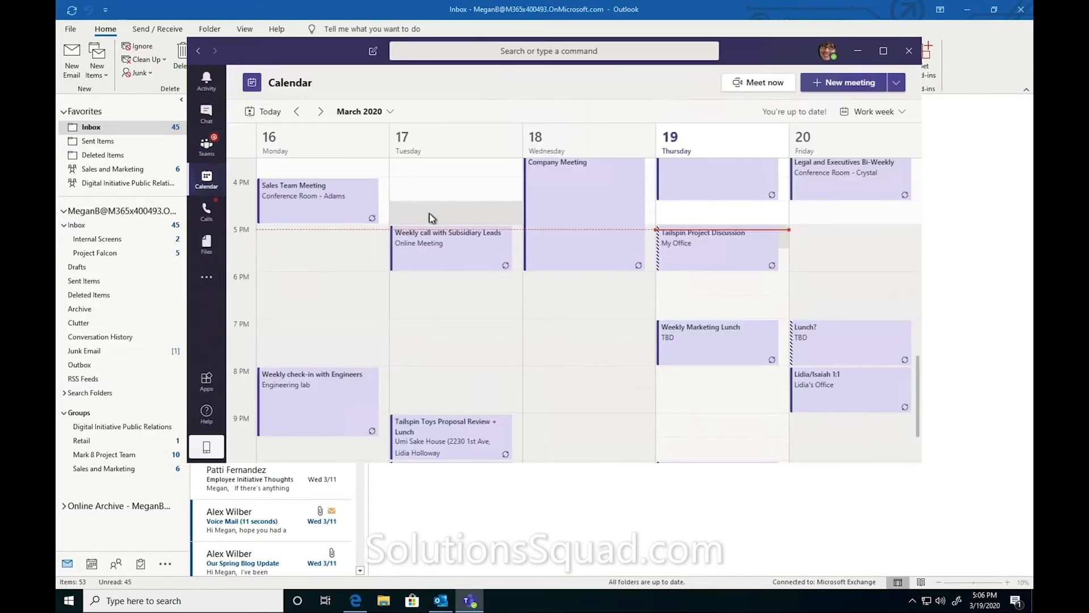
left_click(89, 565)
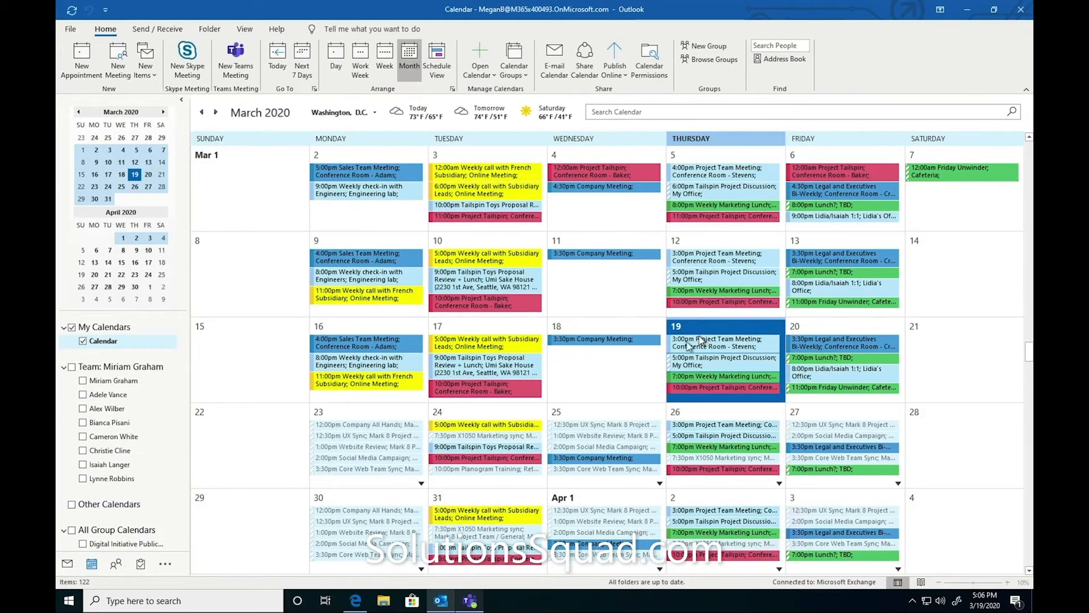
key("super")
left_click(470, 600)
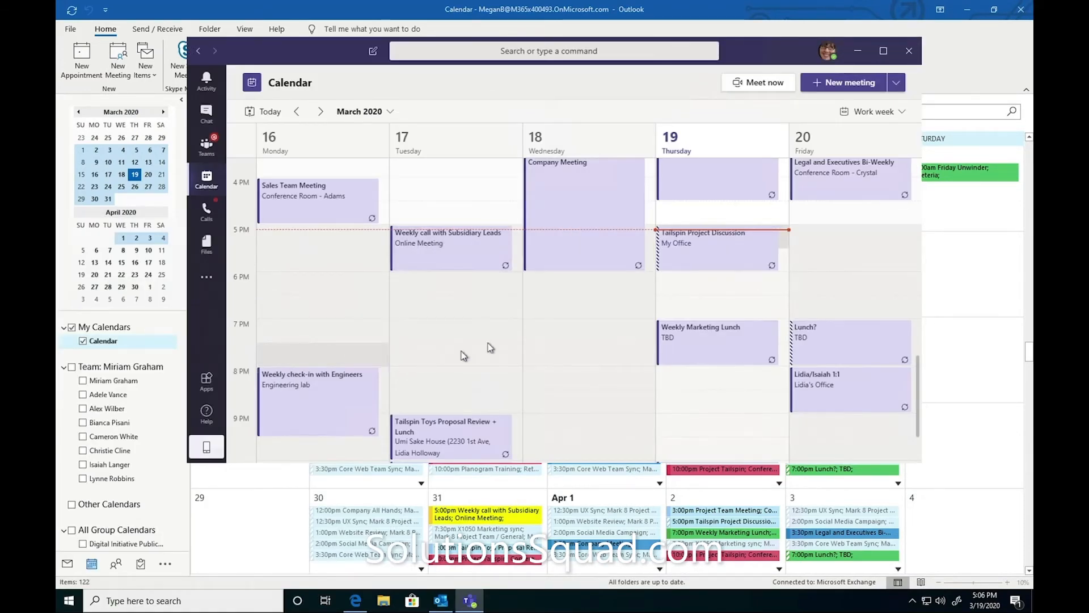
scroll(510, 339, "down", 3)
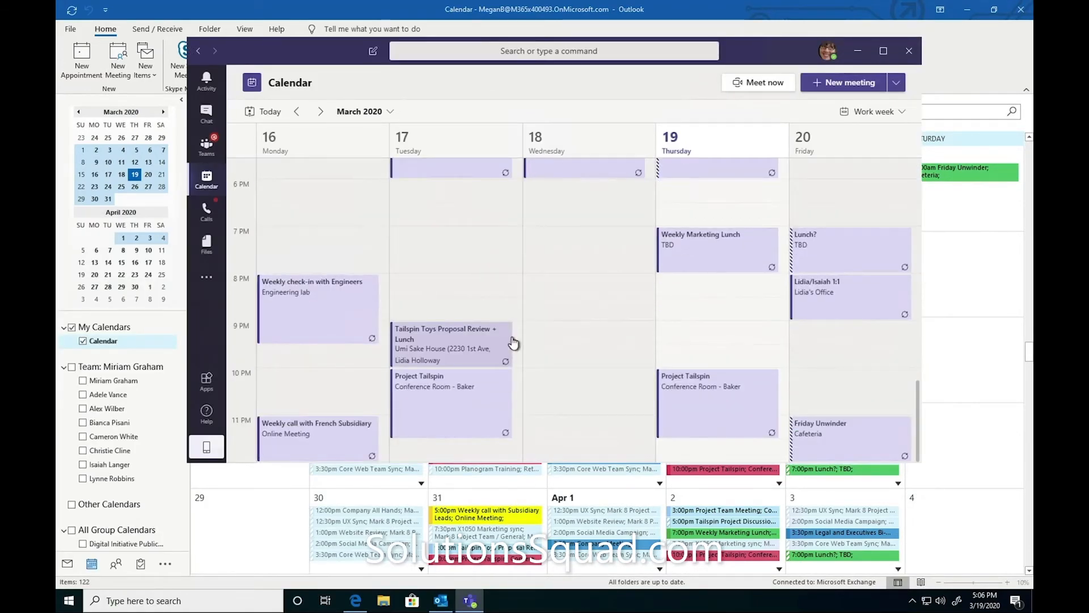
scroll(512, 340, "up", 3)
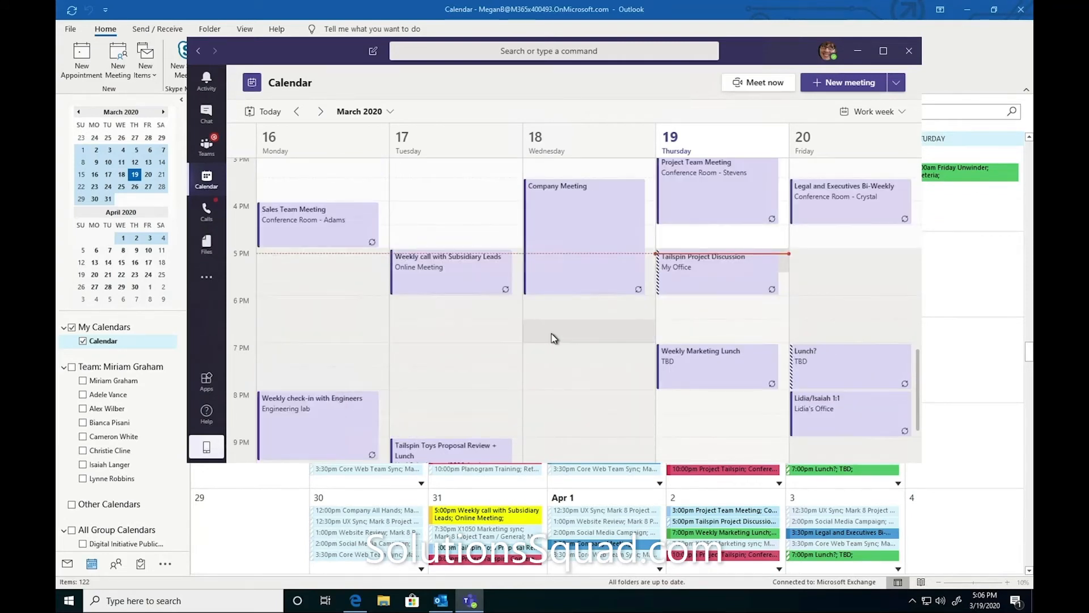
Create a new meeting titled "HR Brief" and add the sales rep as a required attendee.
left_click(818, 86)
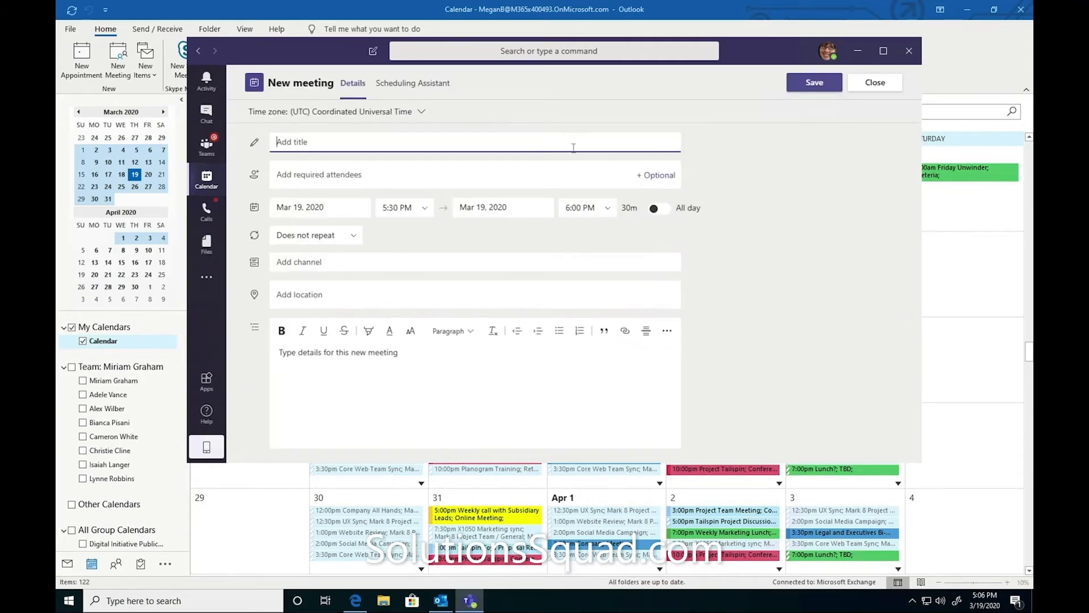
type("HR Brief")
left_click(560, 170)
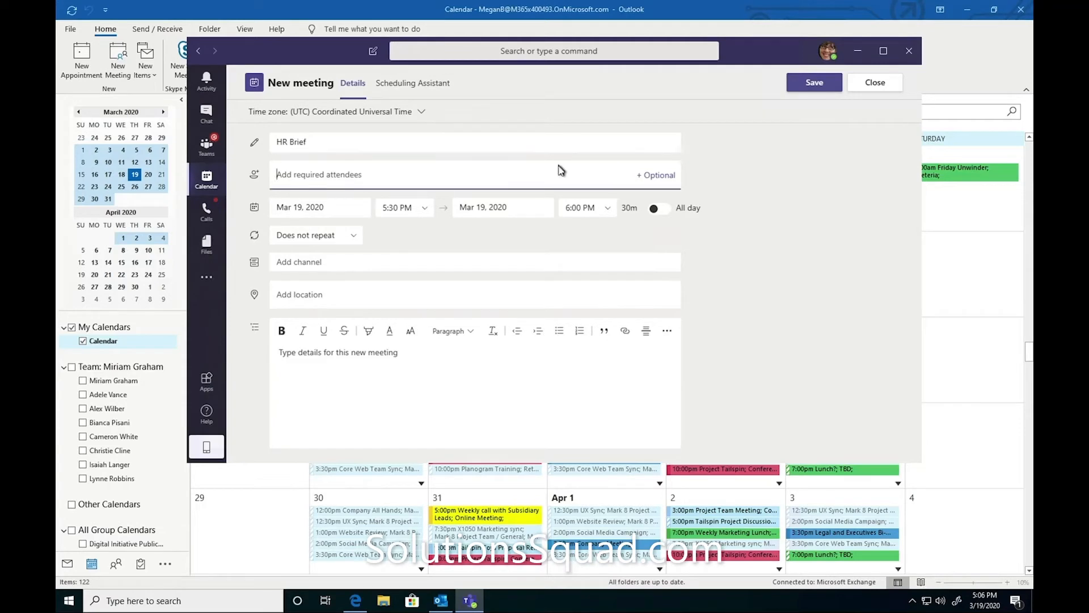
type("isai")
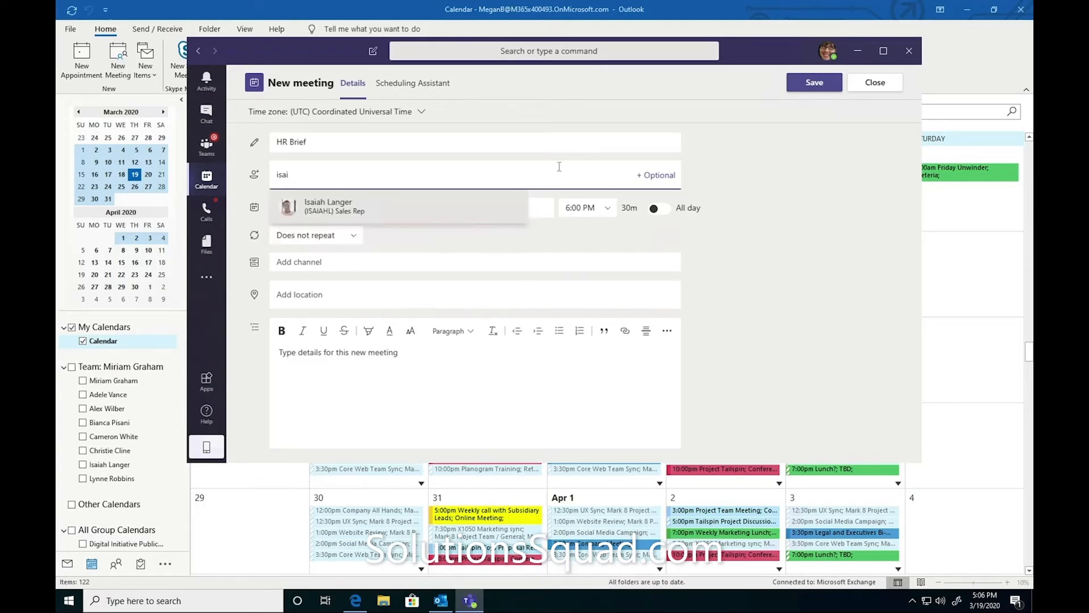
left_click(425, 203)
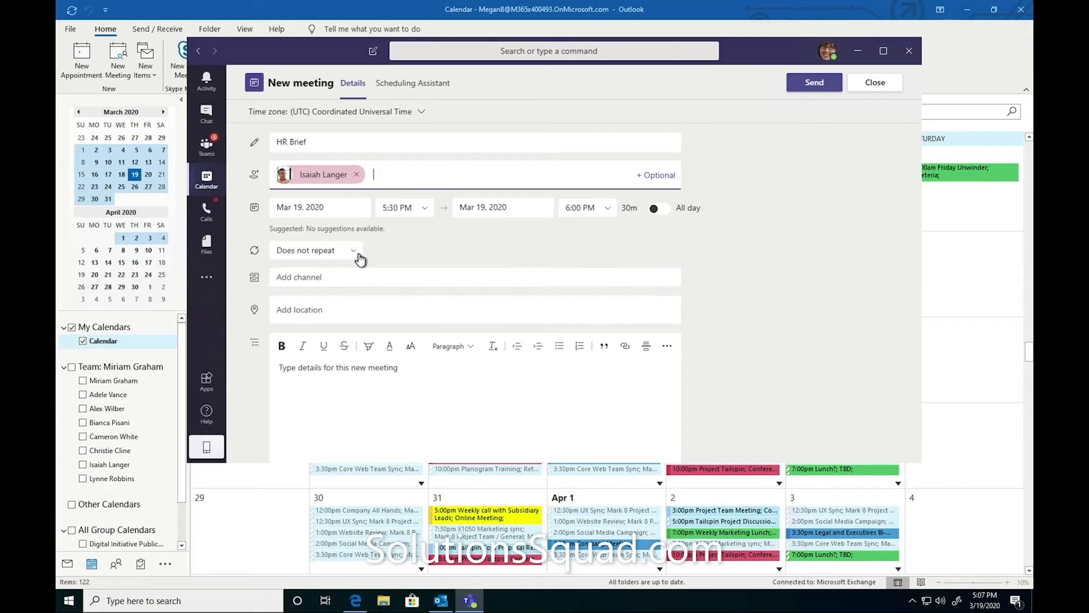
Send the HR Brief meeting with the details "What we're going to talk about..." and without a channel, and open it from the calendar.
left_click(345, 277)
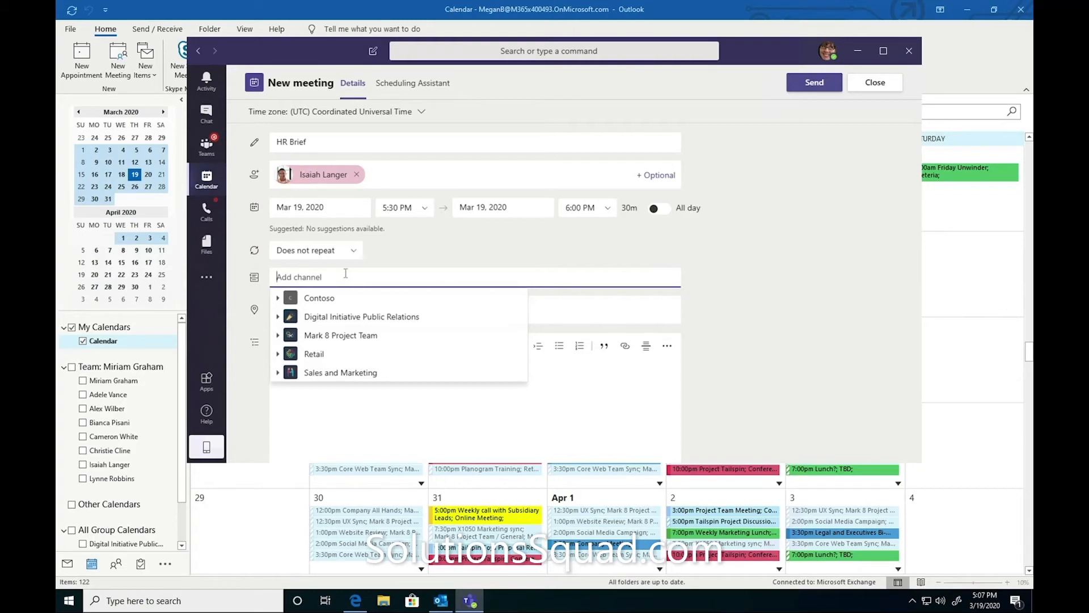
left_click(832, 283)
left_click(508, 369)
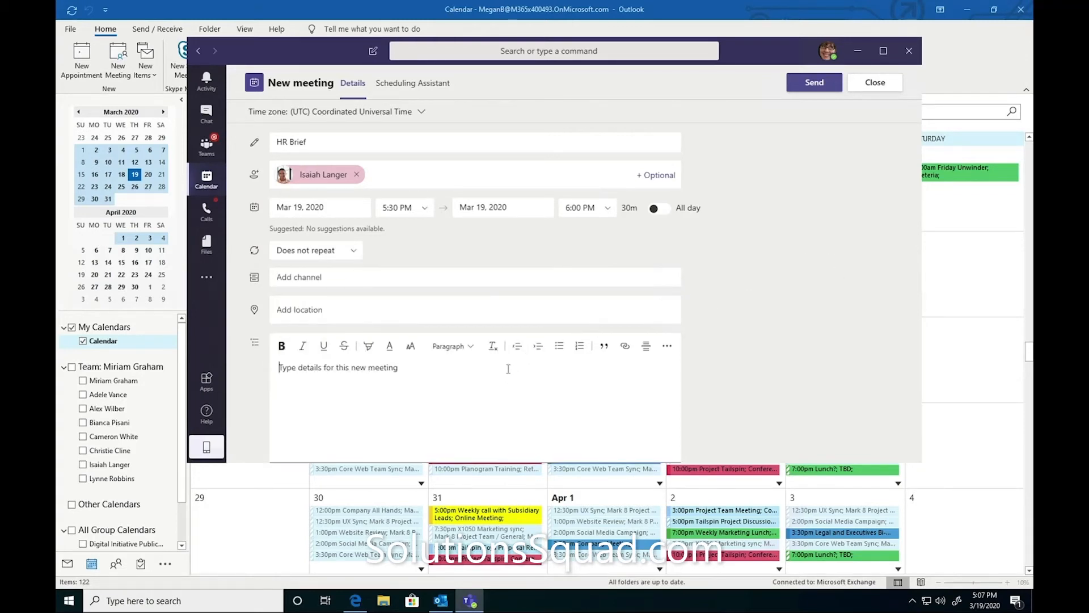
scroll(508, 369, "down", 1)
type("What w")
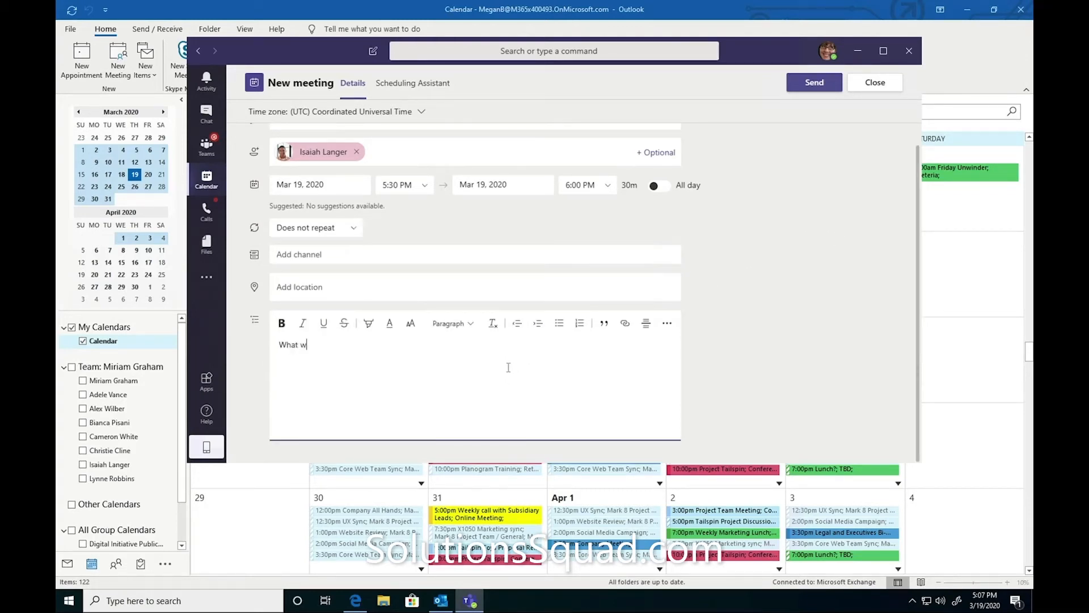
type("e're going to talk about...")
scroll(768, 165, "up", 1)
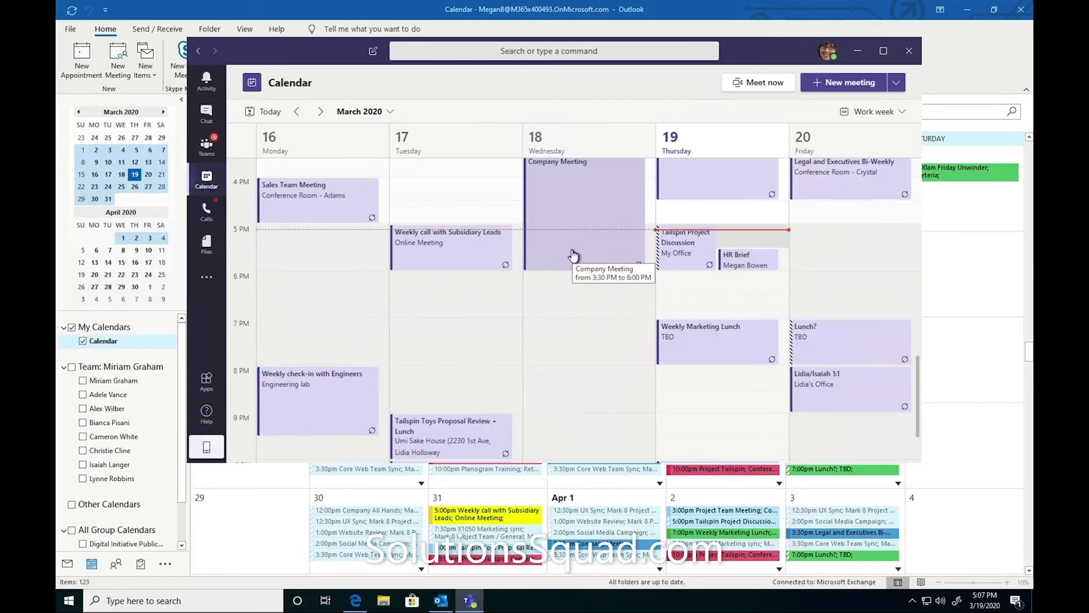
double_click(726, 265)
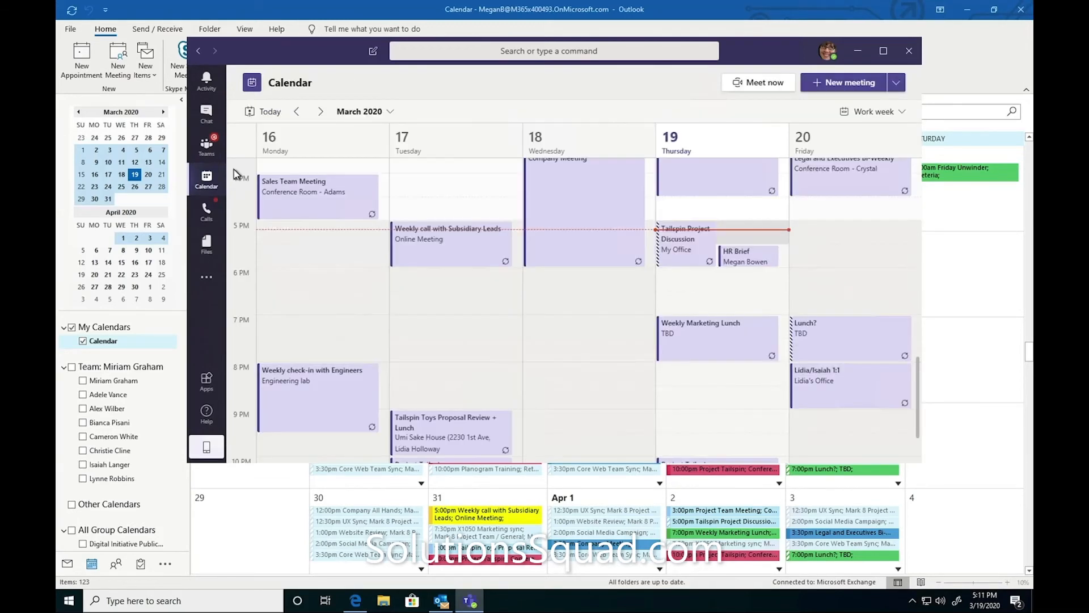
Review the activity feed, opening the notification about a reaction to your reply in the Monthly Reports channel.
left_click(205, 84)
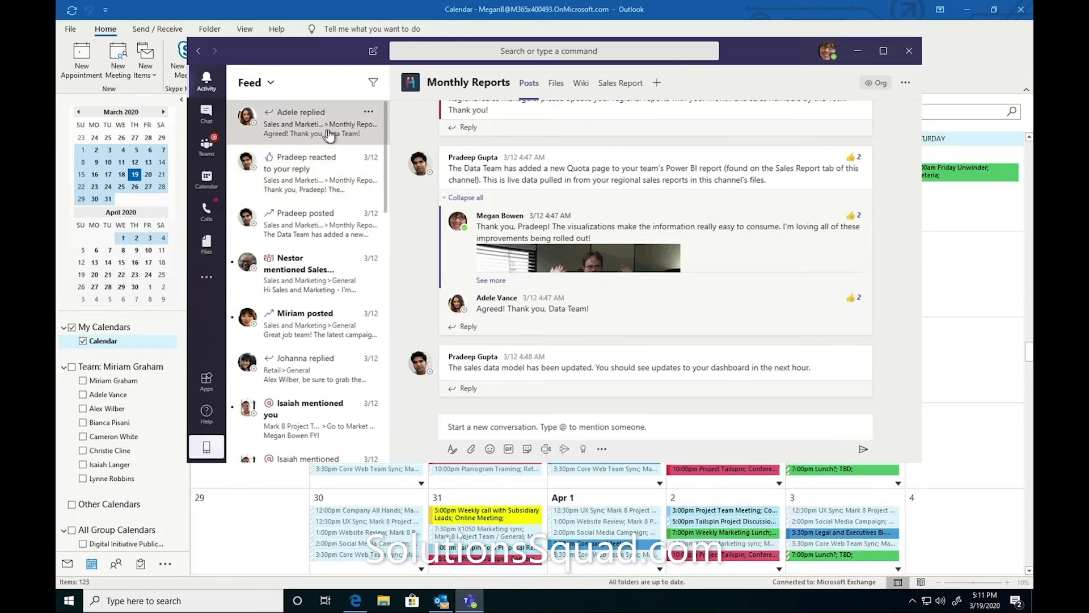
left_click(321, 195)
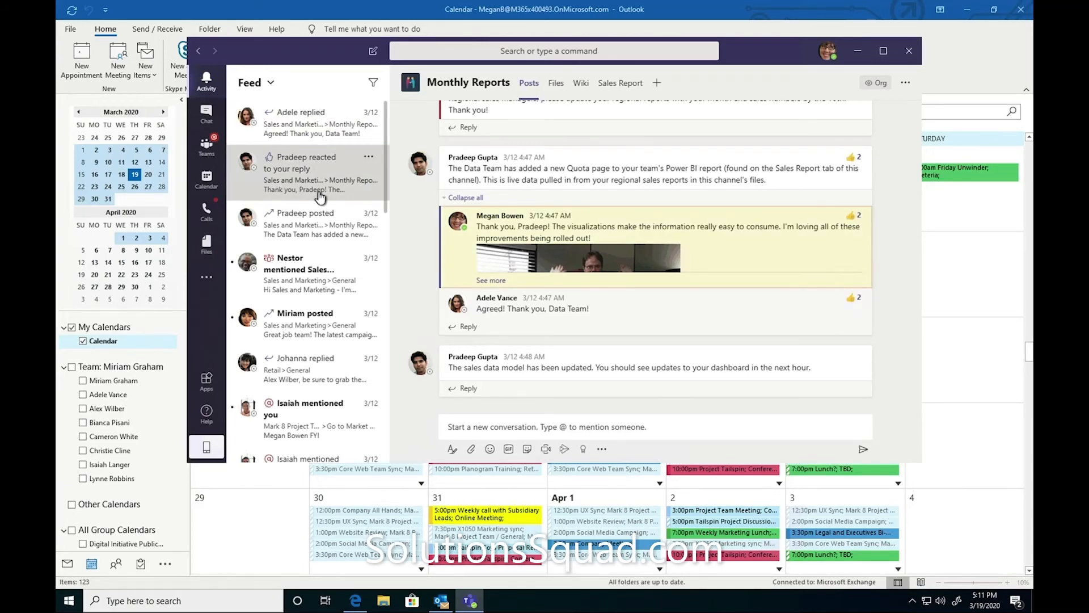
scroll(321, 196, "down", 5)
scroll(321, 198, "down", 5)
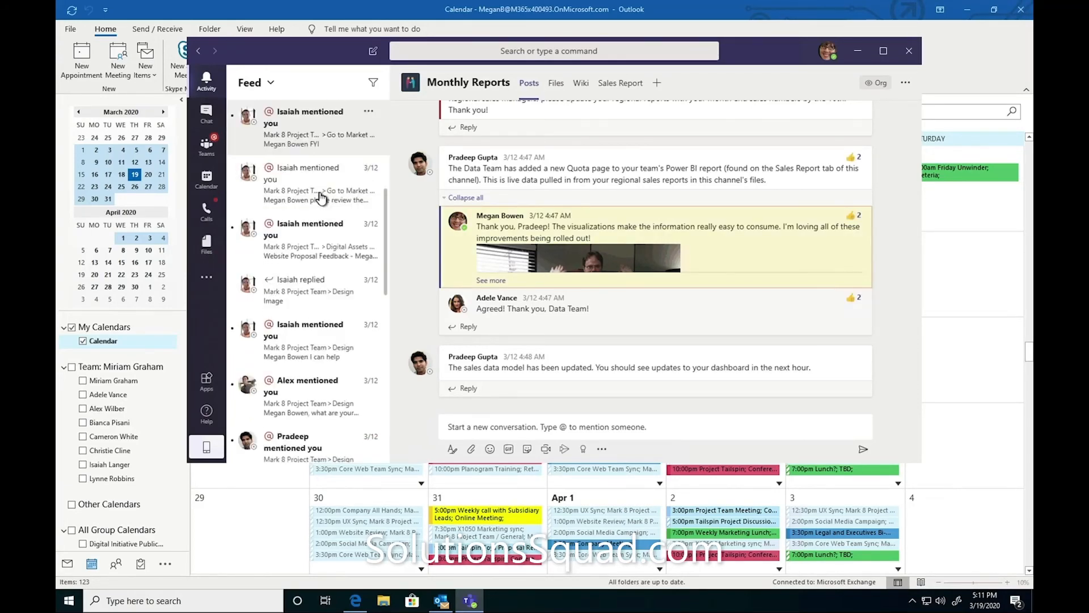
scroll(321, 197, "up", 5)
scroll(323, 198, "down", 5)
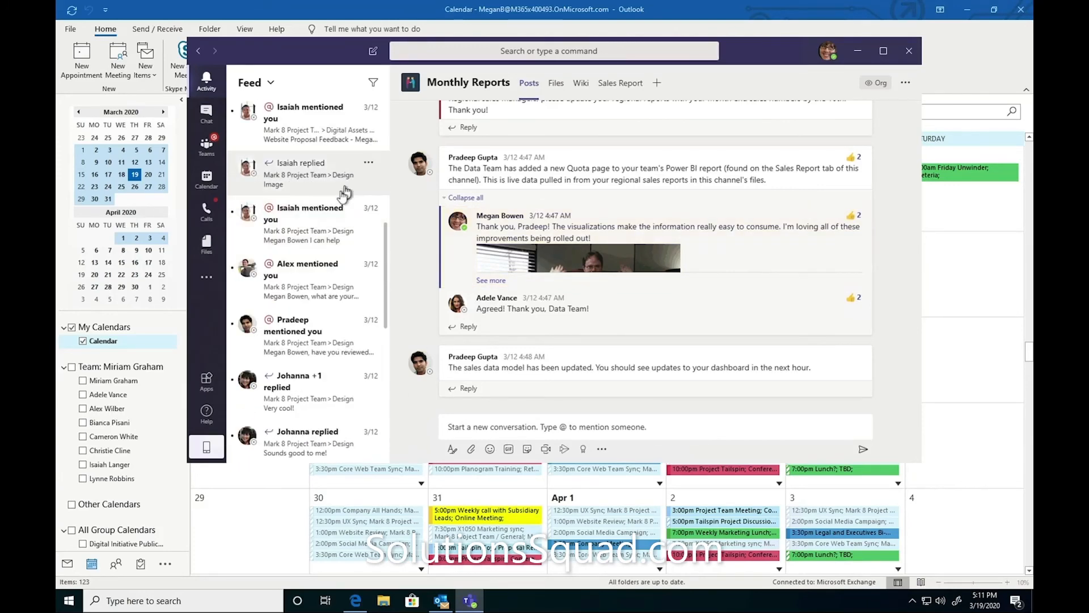
Open the "I can help" mention from the Mark 8 Project Team's Design channel and look back through the feed to newer notifications.
left_click(325, 211)
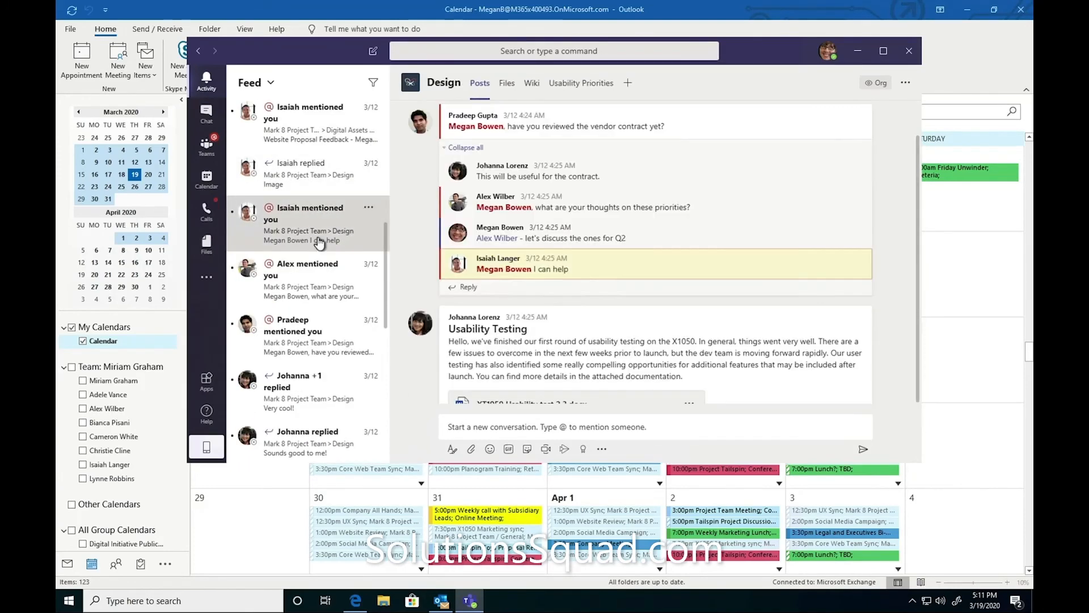
scroll(320, 243, "up", 5)
scroll(319, 243, "down", 5)
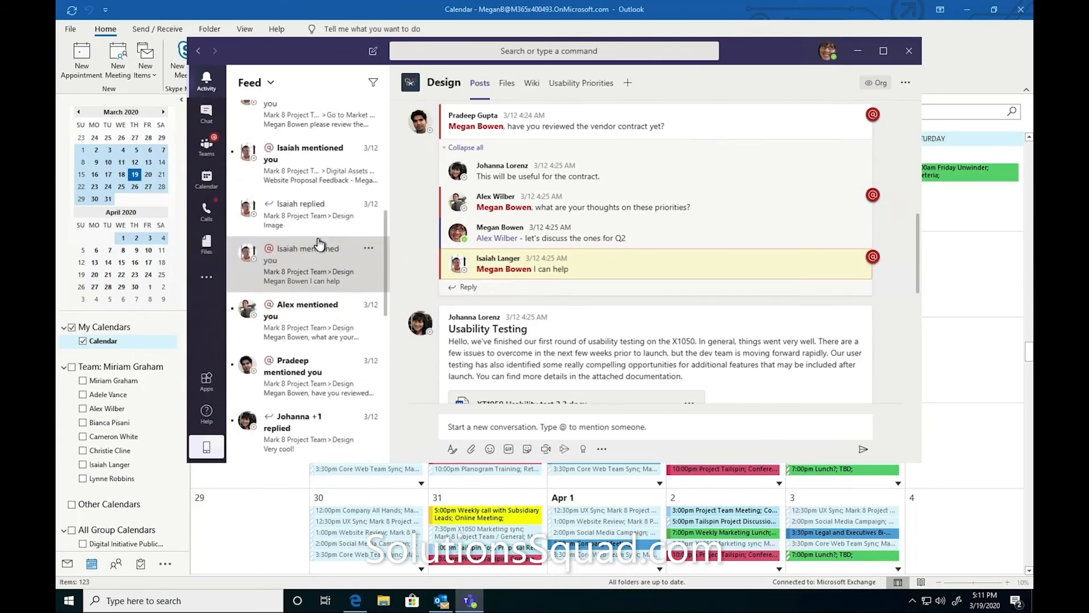
scroll(320, 242, "up", 4)
left_click(311, 128)
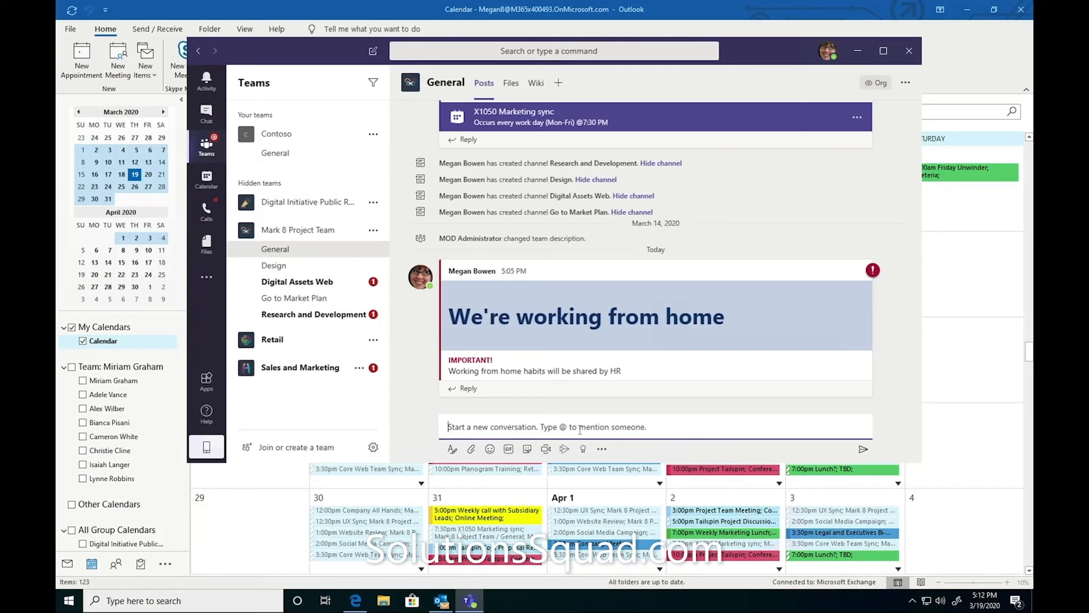
Look through the sticker, GIF and emoji choices for a new post in the Mark 8 Project Team's General channel.
left_click(525, 451)
left_click(513, 453)
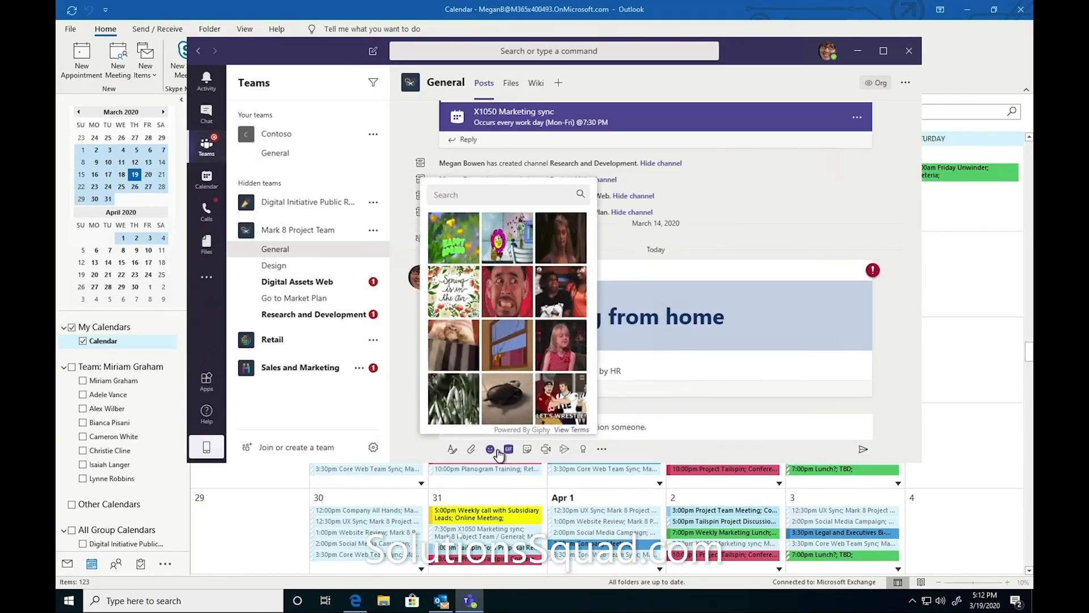
left_click(498, 451)
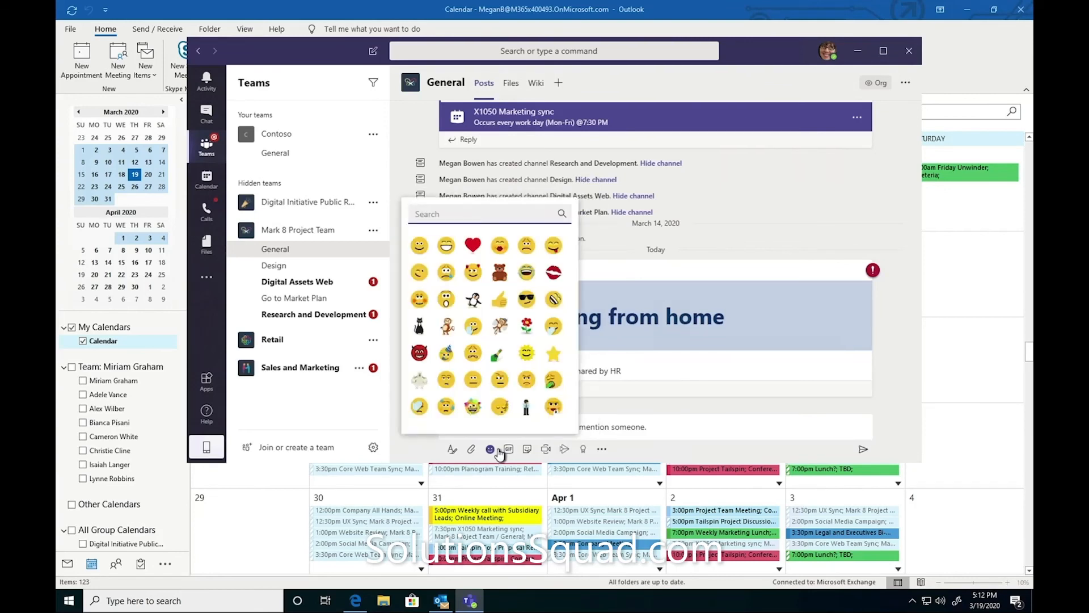
left_click(499, 452)
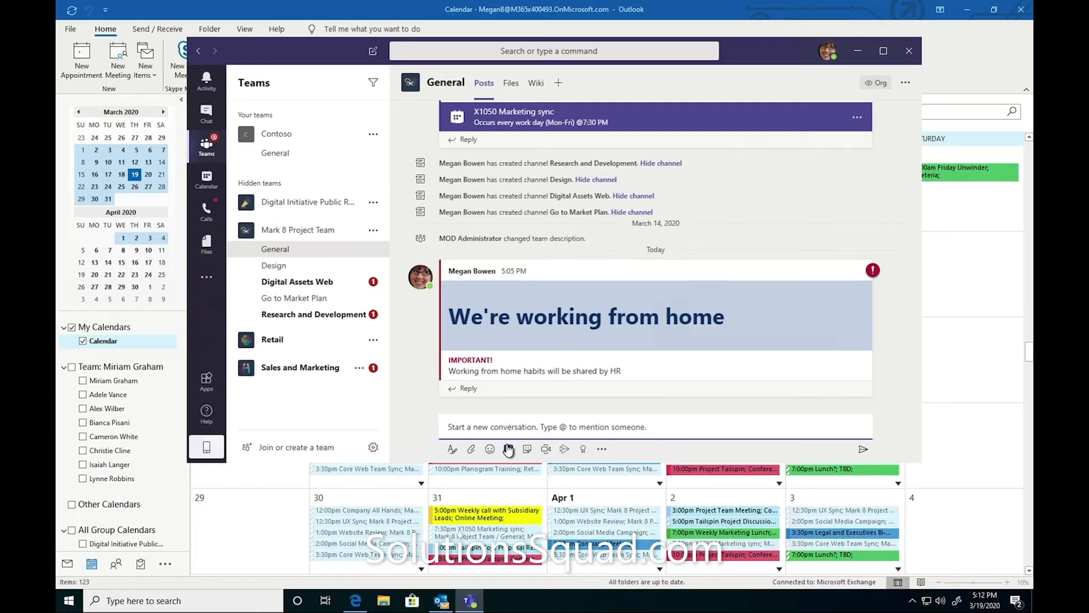
Search the GIFs for "fun" and post the GIF of the pig leaning out of a car window in the General channel.
left_click(508, 449)
type("fu")
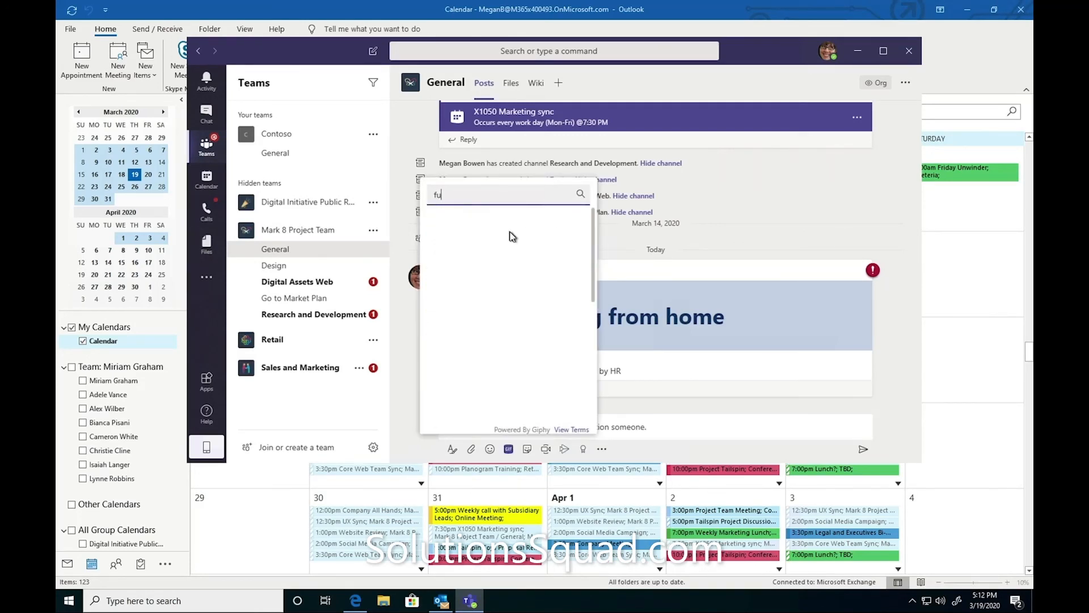
type("n")
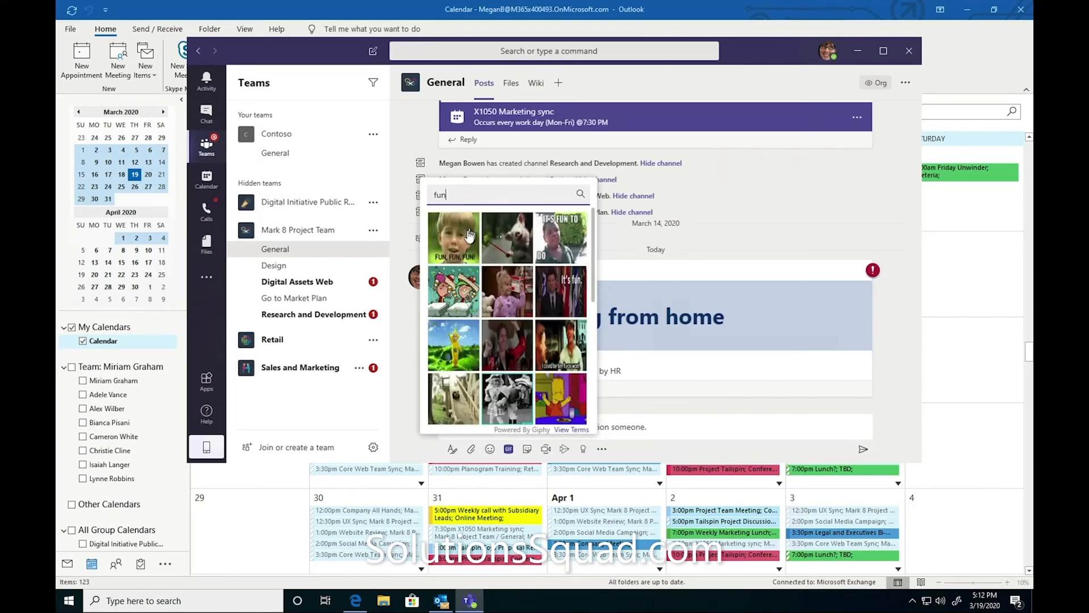
left_click(500, 237)
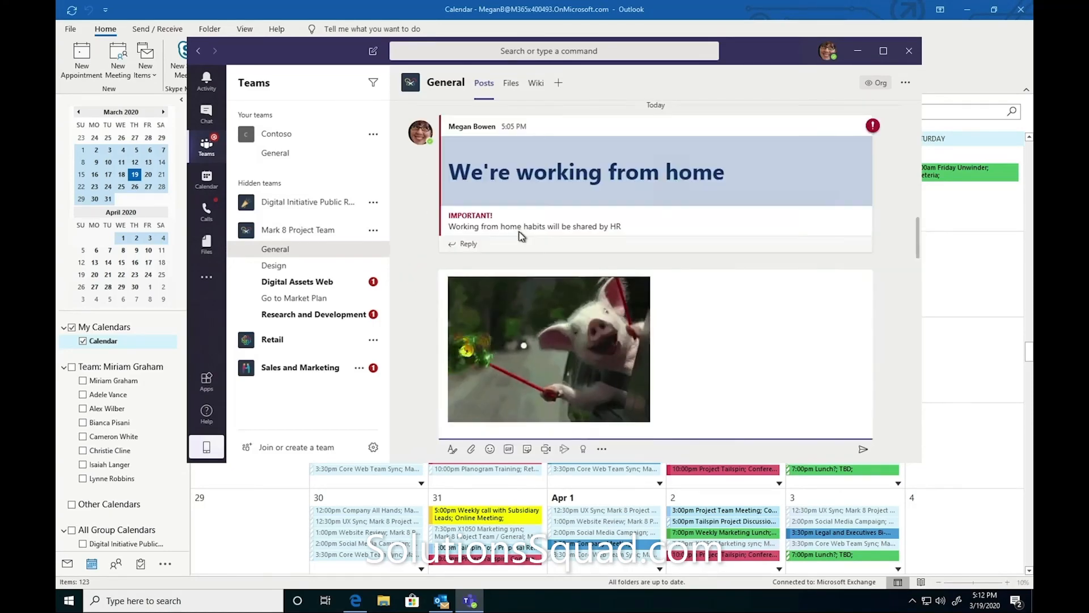
key("Return")
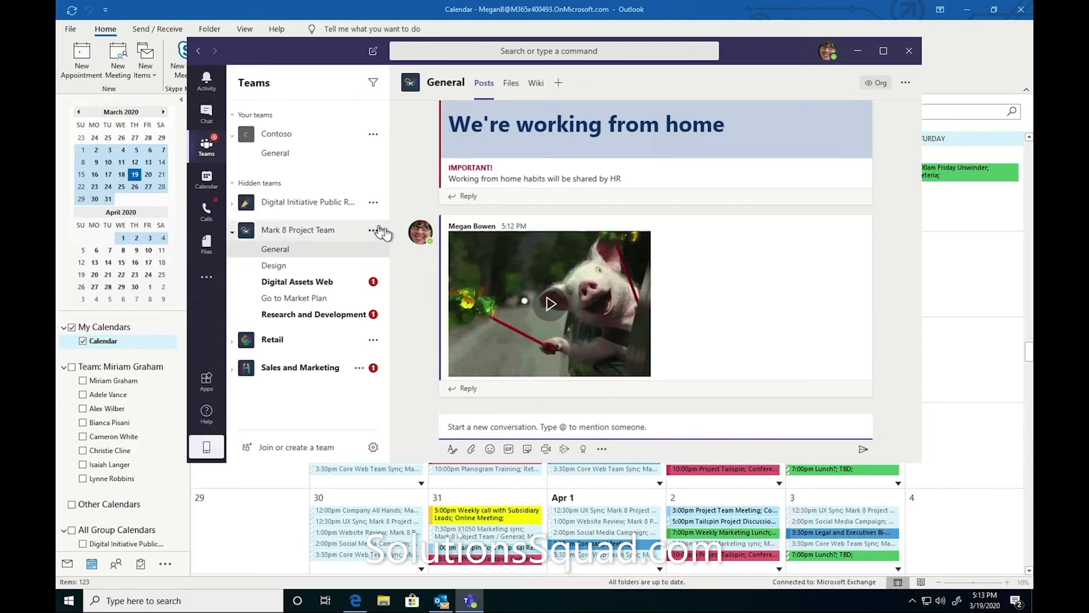
mouse_move(412, 235)
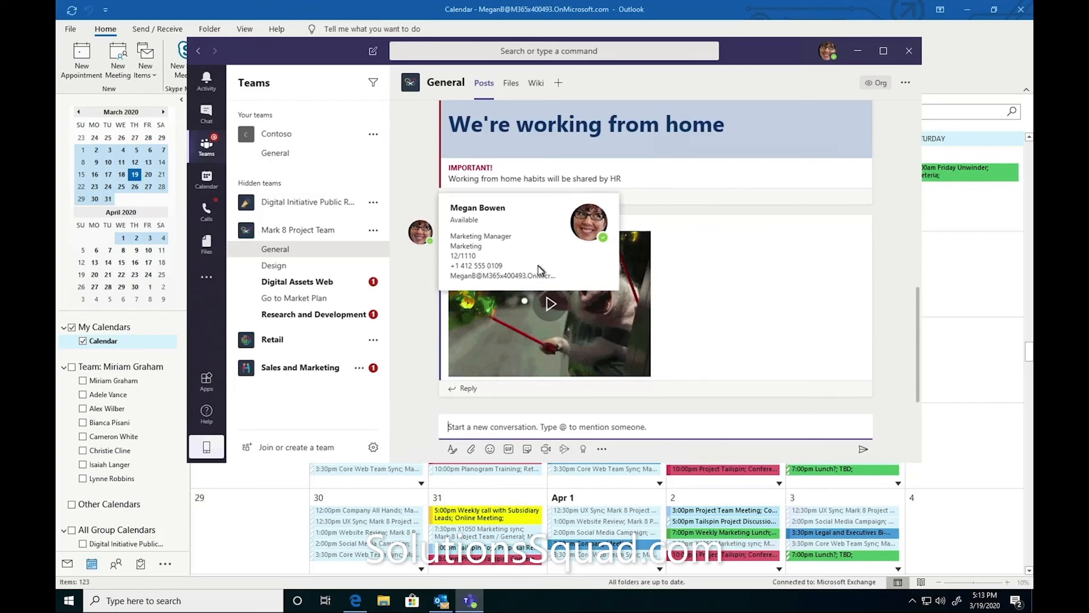